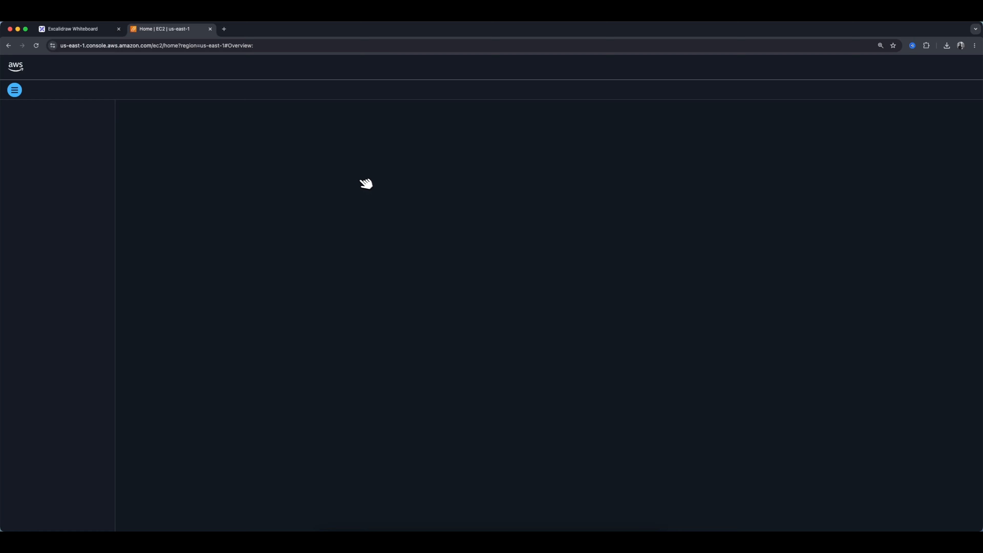
# Start launching a new EC2 instance without a walkthrough and name it "Instanance-a".
pyautogui.click(760, 181)
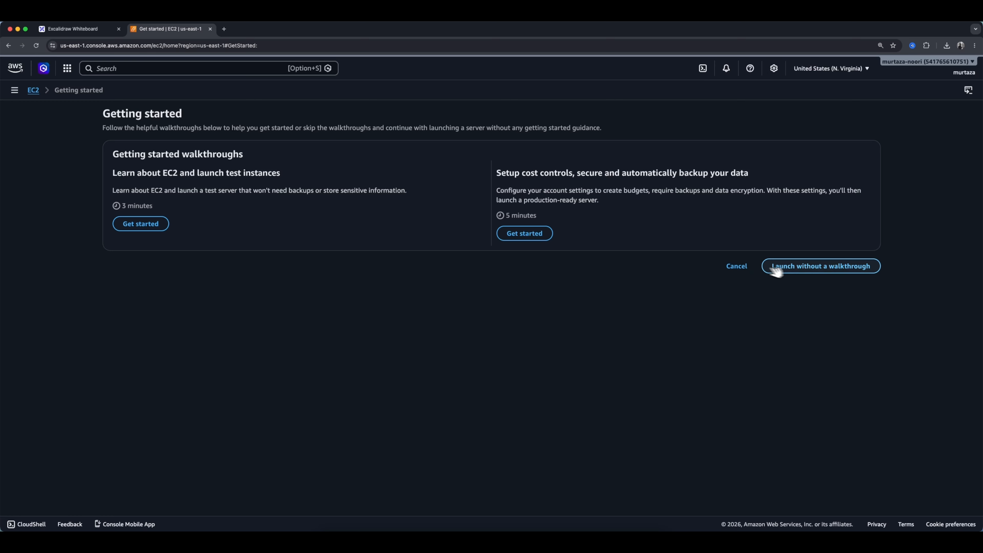
pyautogui.click(799, 267)
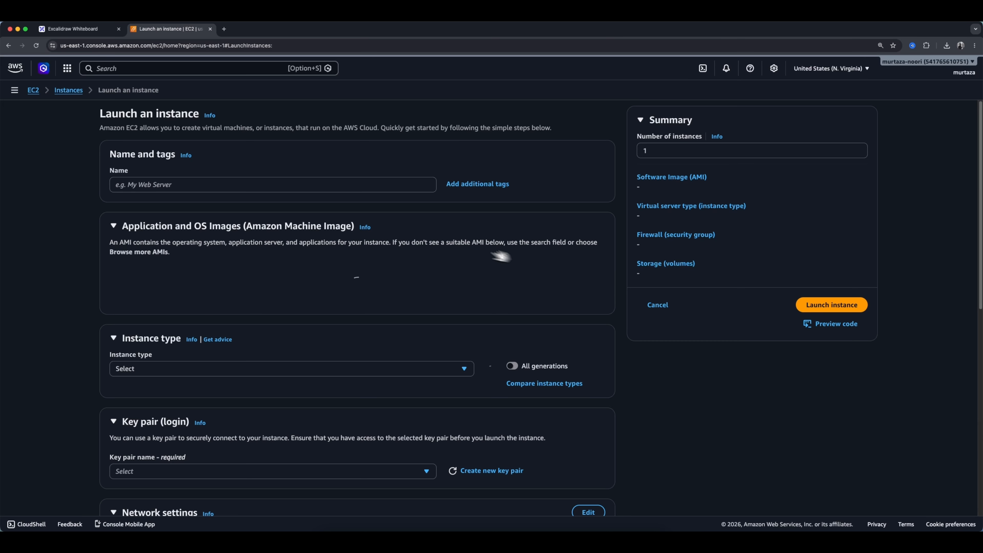
pyautogui.click(243, 189)
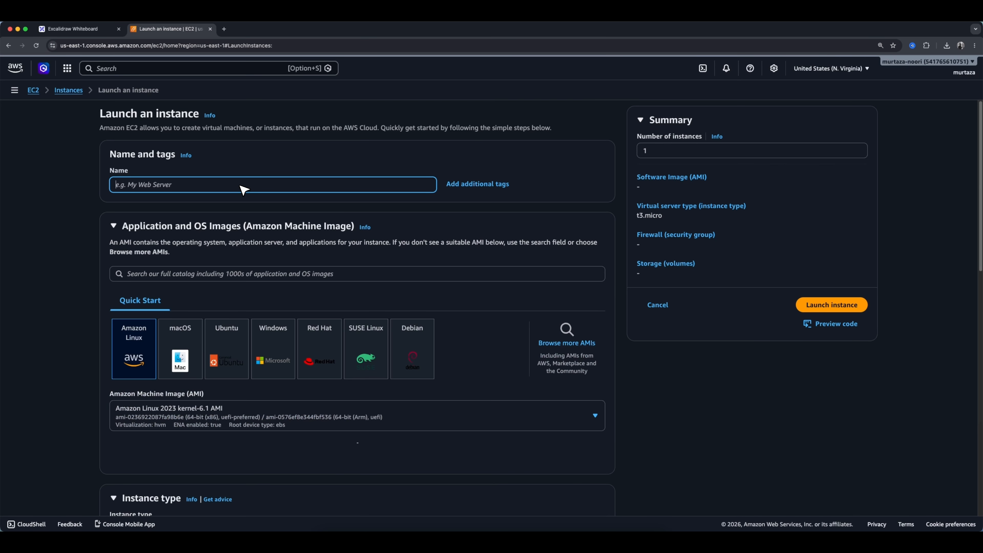
pyautogui.write('Instabnce')
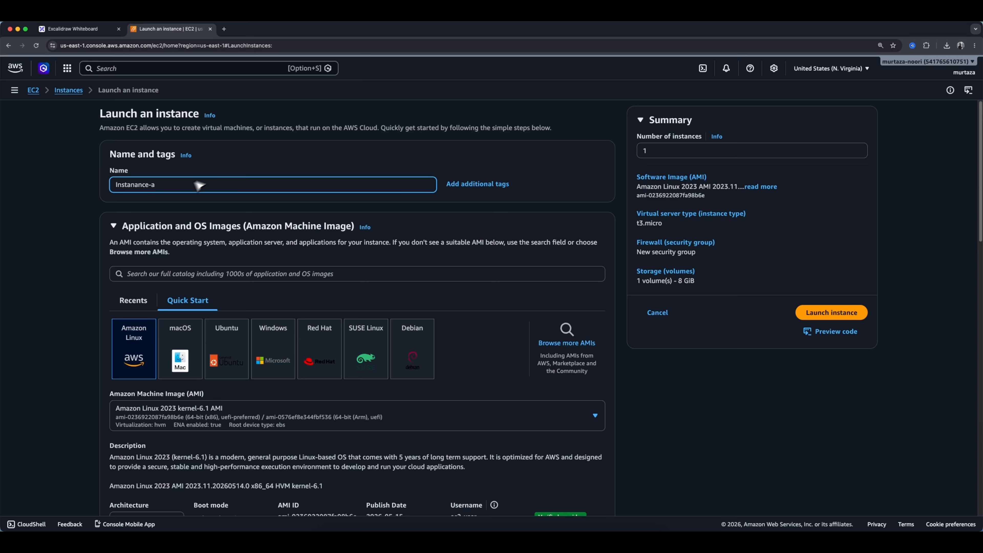
# Choose t3.micro as the instance type.
pyautogui.scroll(-2, 231, 305)
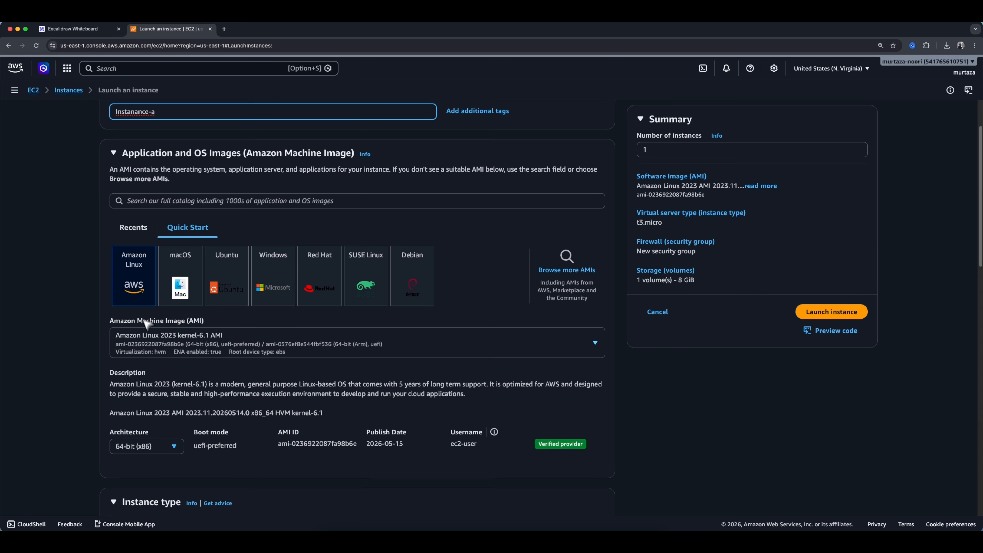
pyautogui.scroll(-6, 147, 326)
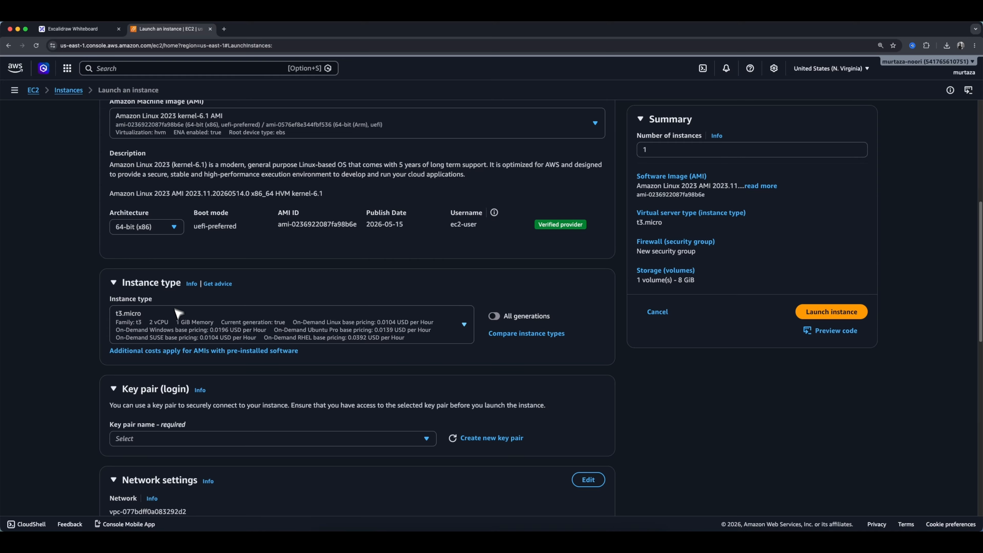
pyautogui.click(302, 334)
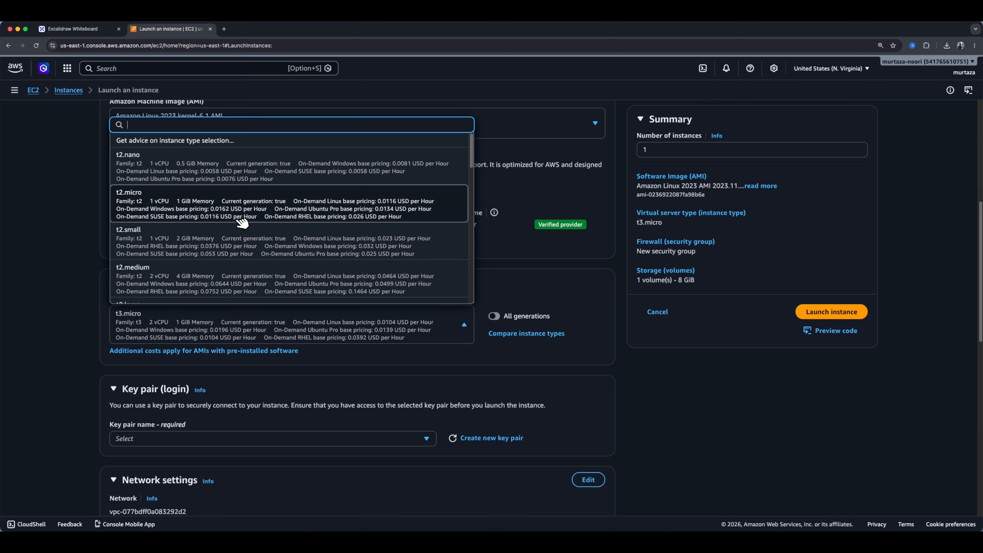
pyautogui.scroll(-3, 241, 221)
pyautogui.scroll(-5, 242, 220)
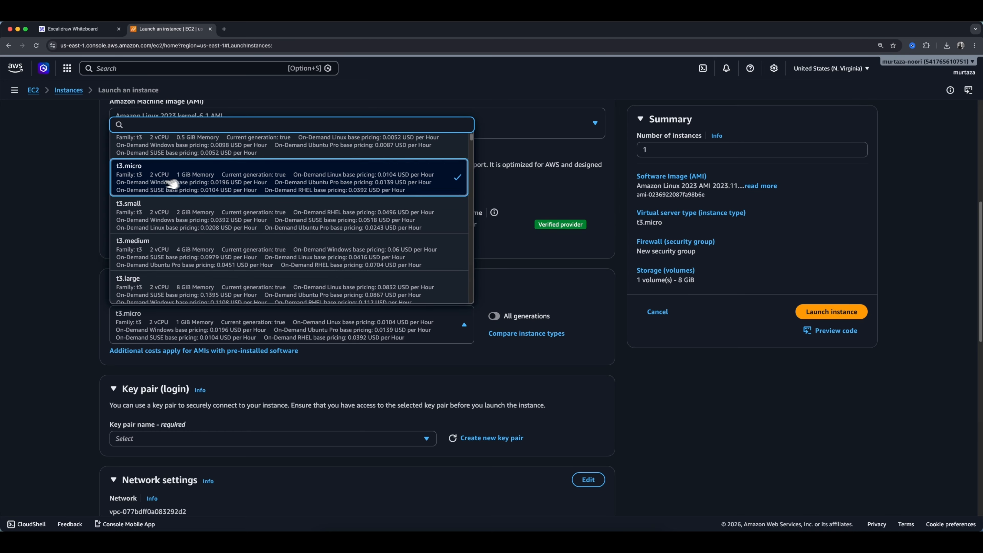
pyautogui.click(171, 187)
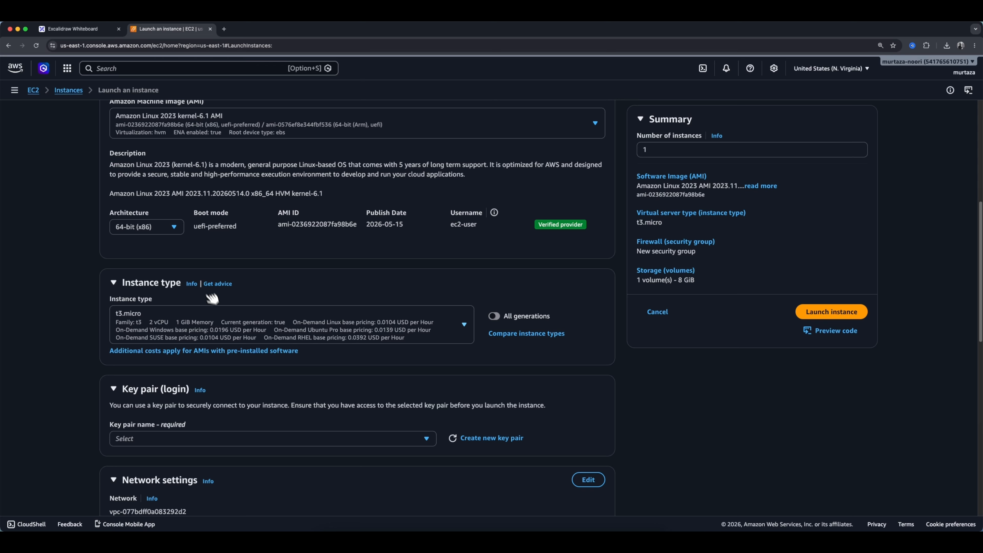
# Create a new RSA key pair in .pem format named "dfor_youtube" for the instance.
pyautogui.scroll(-1, 217, 306)
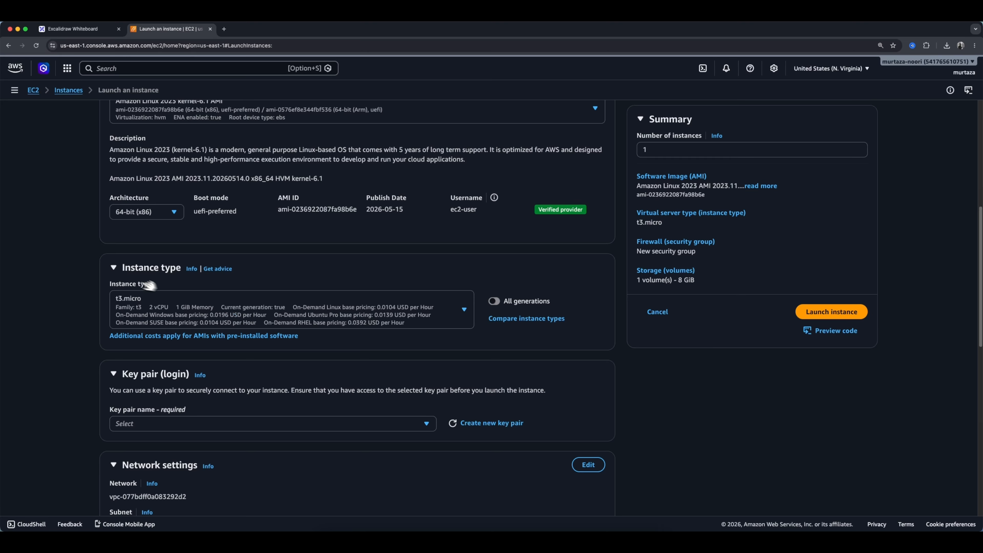
pyautogui.scroll(-5, 281, 371)
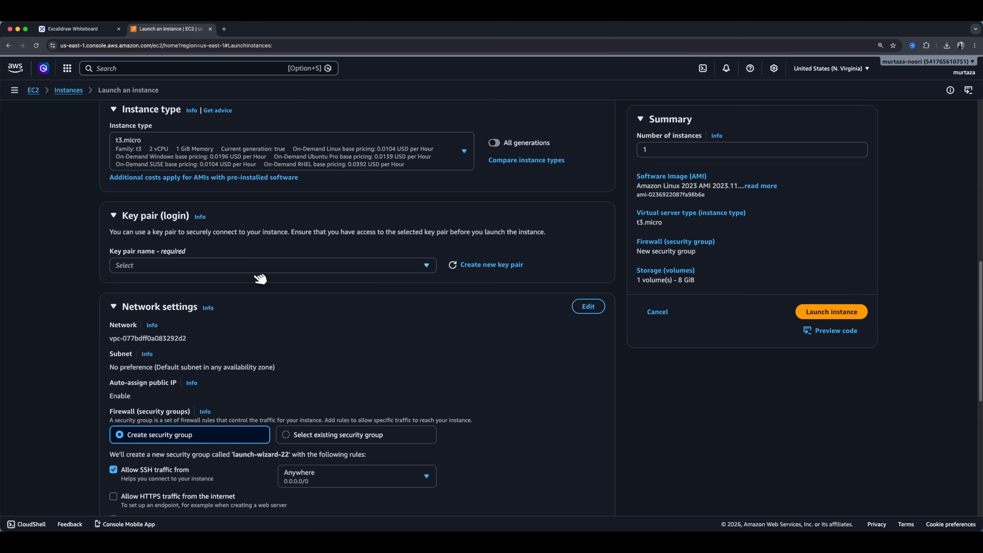
pyautogui.click(470, 264)
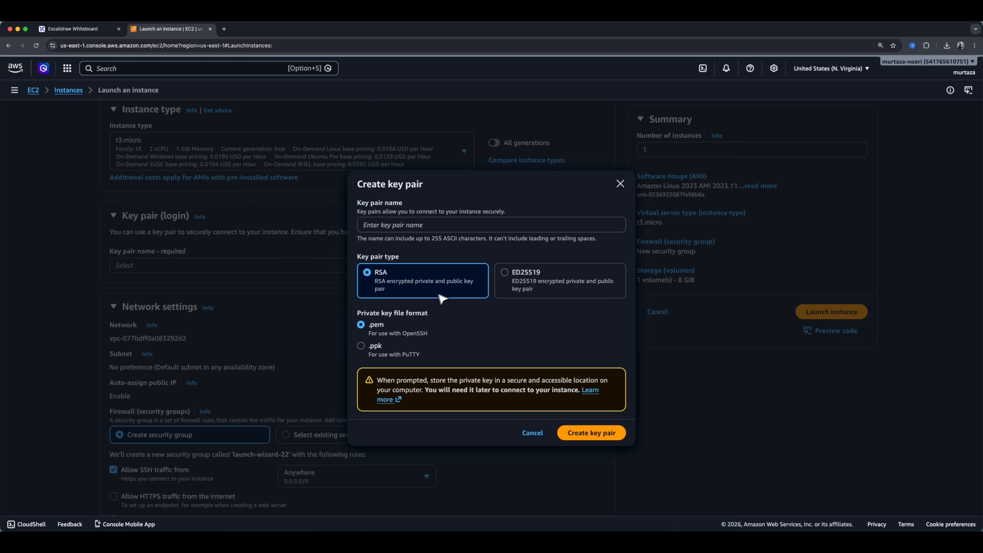
pyautogui.click(410, 229)
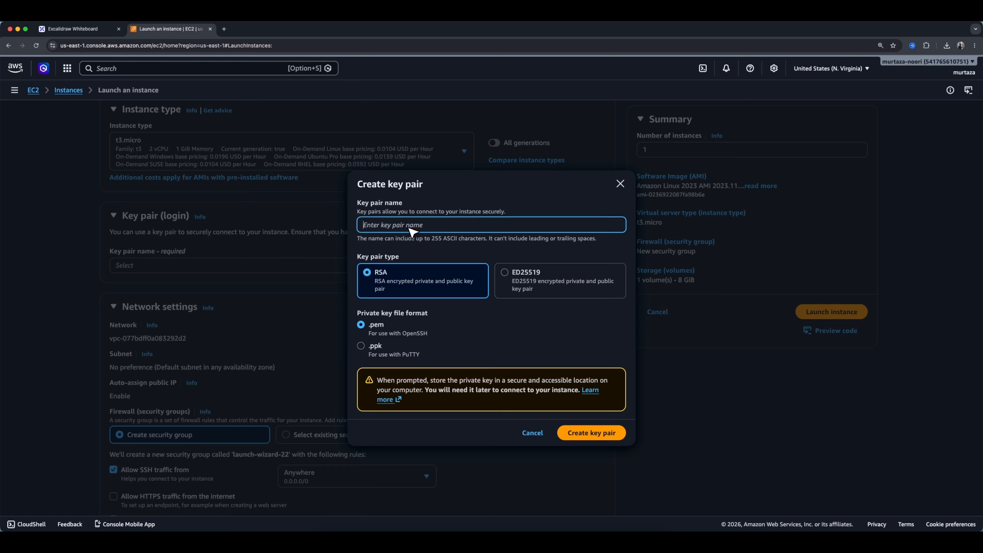
pyautogui.write('dfor_youtube')
pyautogui.click(581, 432)
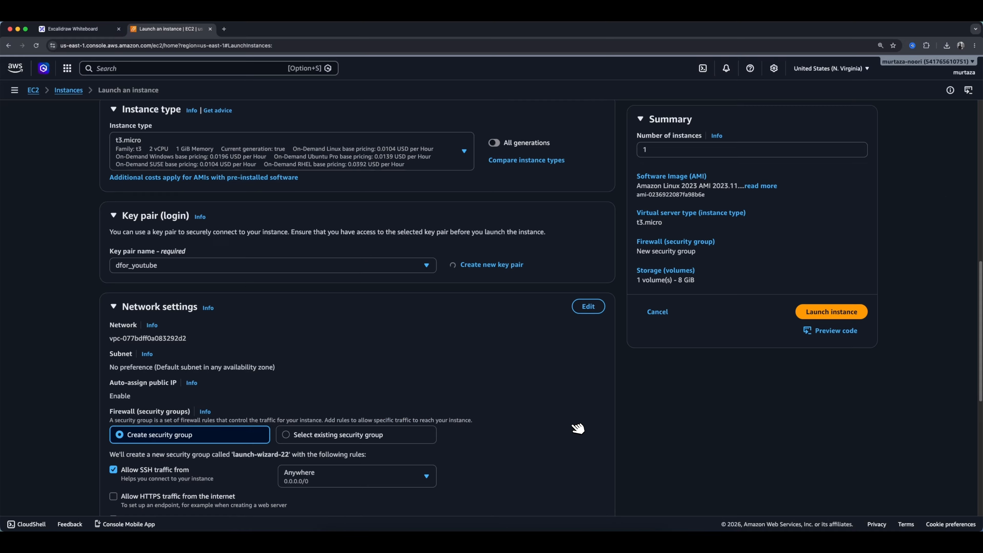
# Expand the advanced details and set the Stop - Hibernate behavior to Enable.
pyautogui.scroll(-3, 357, 323)
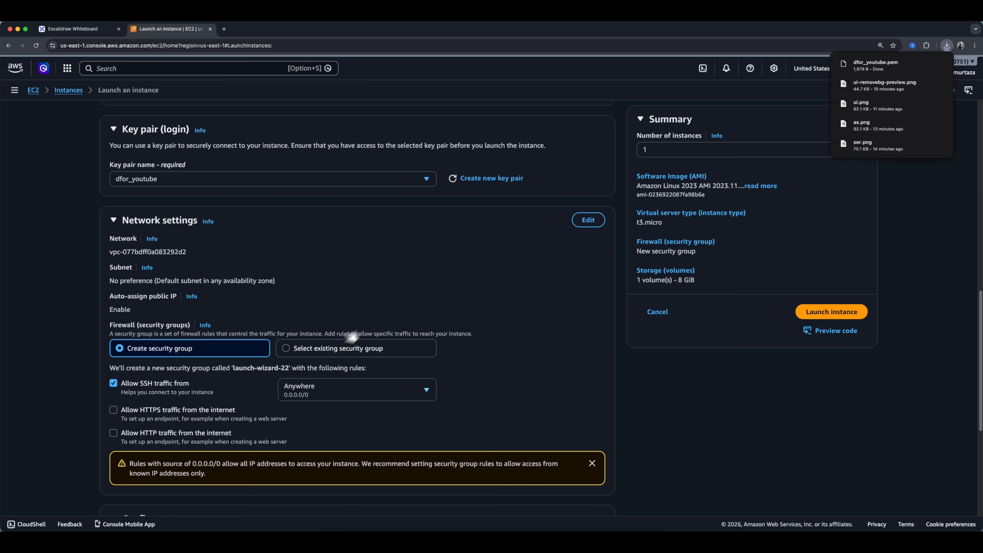
pyautogui.scroll(-8, 151, 392)
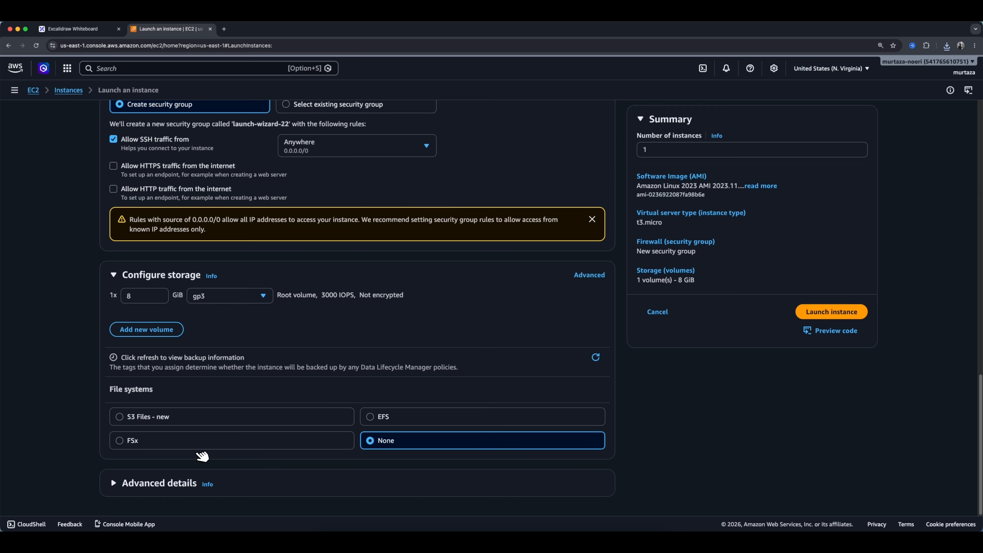
pyautogui.click(137, 486)
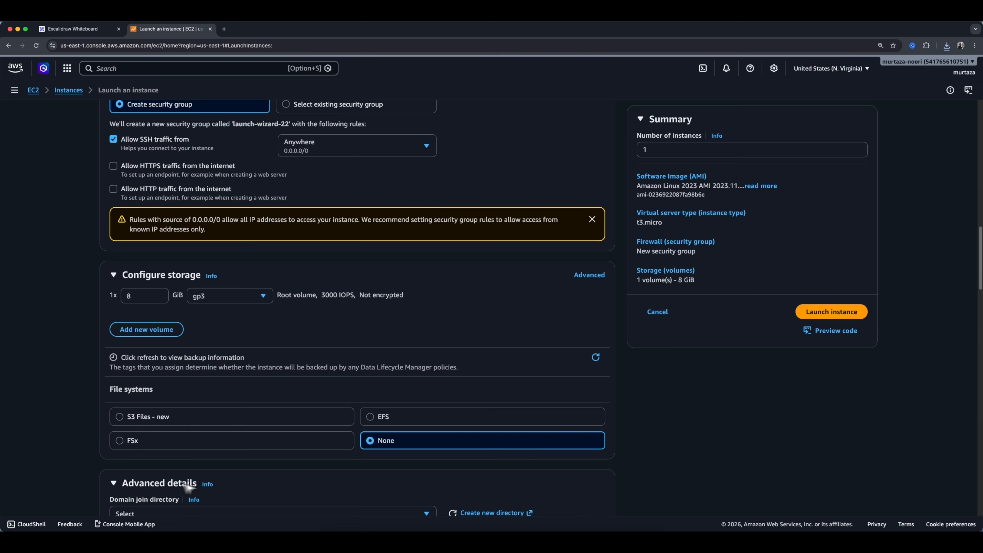
pyautogui.scroll(-5, 191, 485)
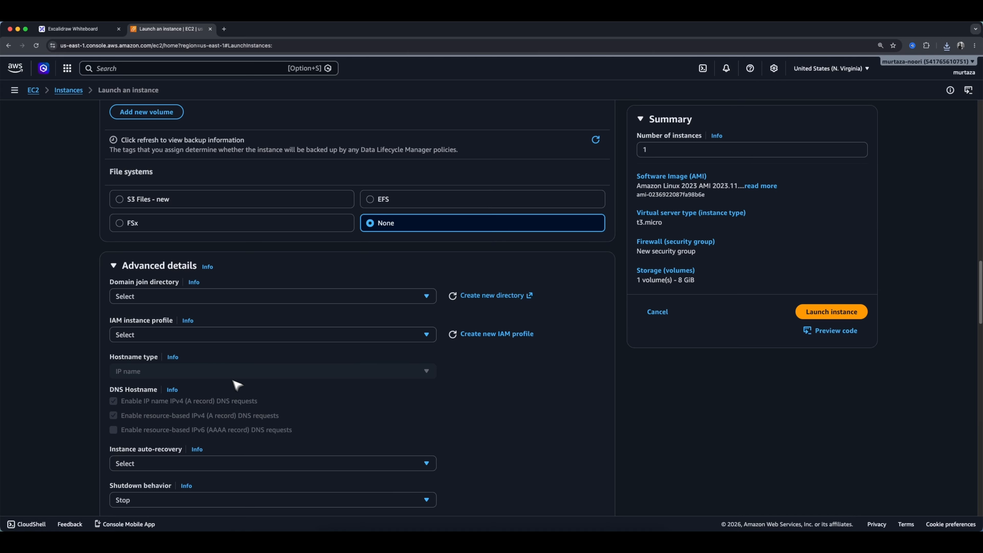
pyautogui.scroll(-2, 253, 395)
pyautogui.scroll(-2, 254, 398)
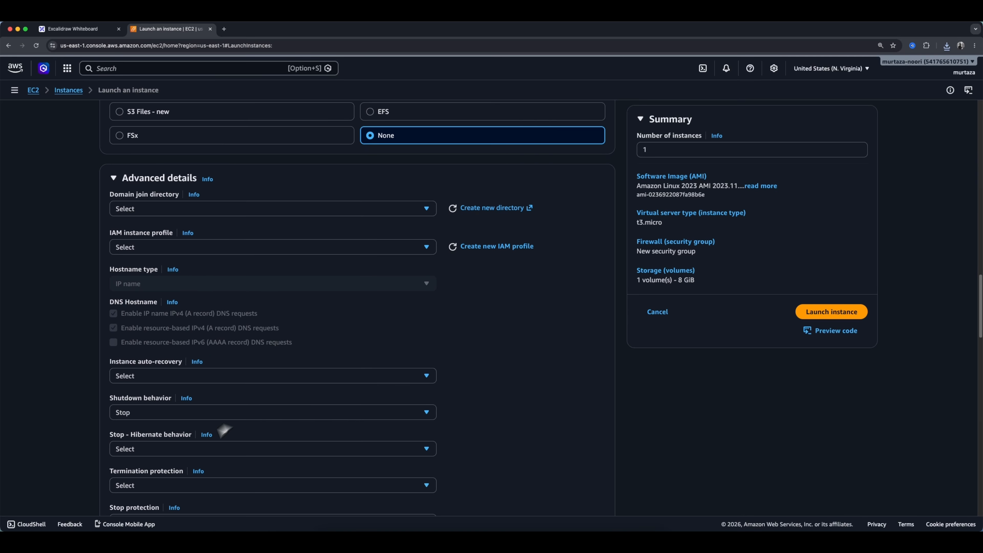
pyautogui.moveTo(136, 432); pyautogui.dragTo(176, 455)
pyautogui.click(173, 451)
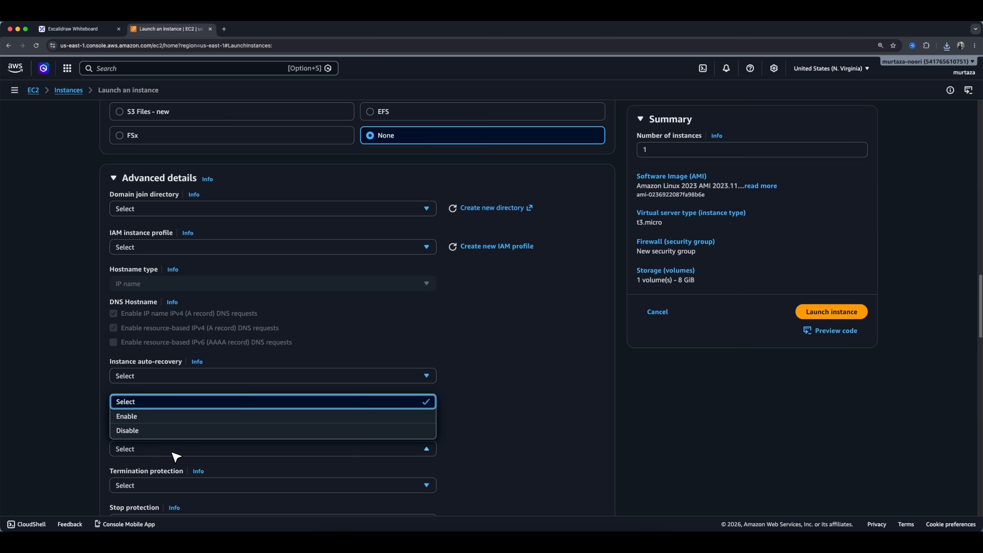
pyautogui.click(146, 415)
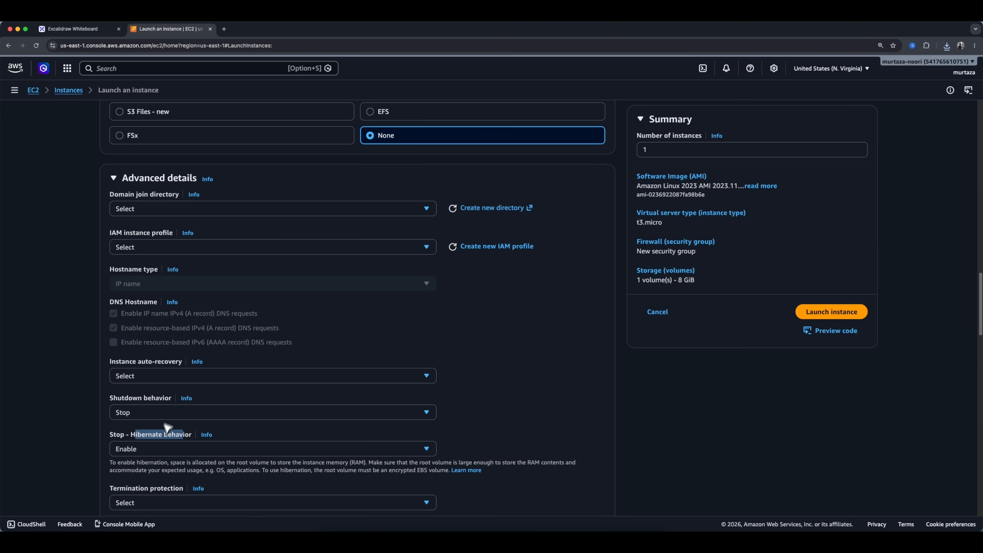
# Open the advanced storage settings for the root volume and set it to Encrypted.
pyautogui.click(173, 430)
pyautogui.moveTo(118, 464); pyautogui.dragTo(441, 473)
pyautogui.click(413, 469)
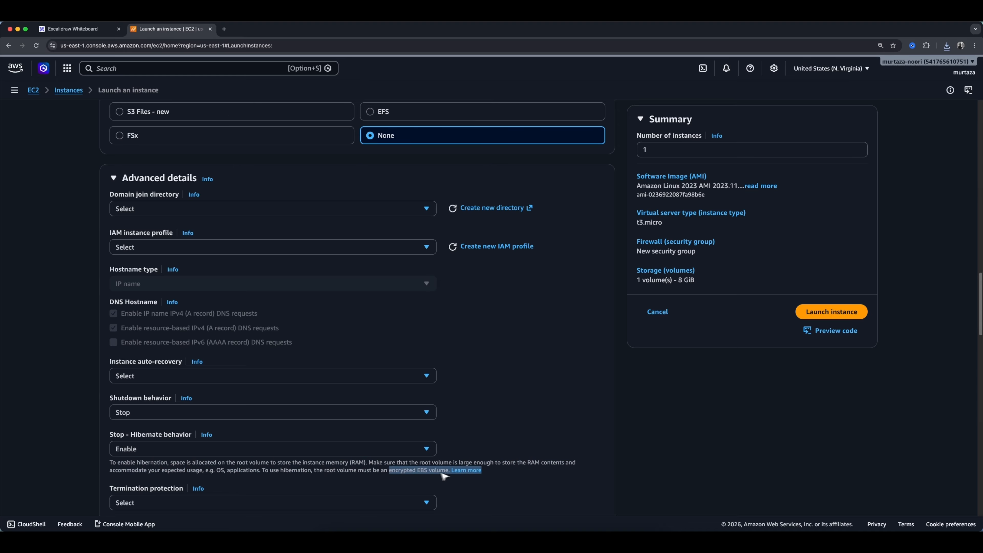
pyautogui.click(496, 403)
pyautogui.scroll(4, 496, 403)
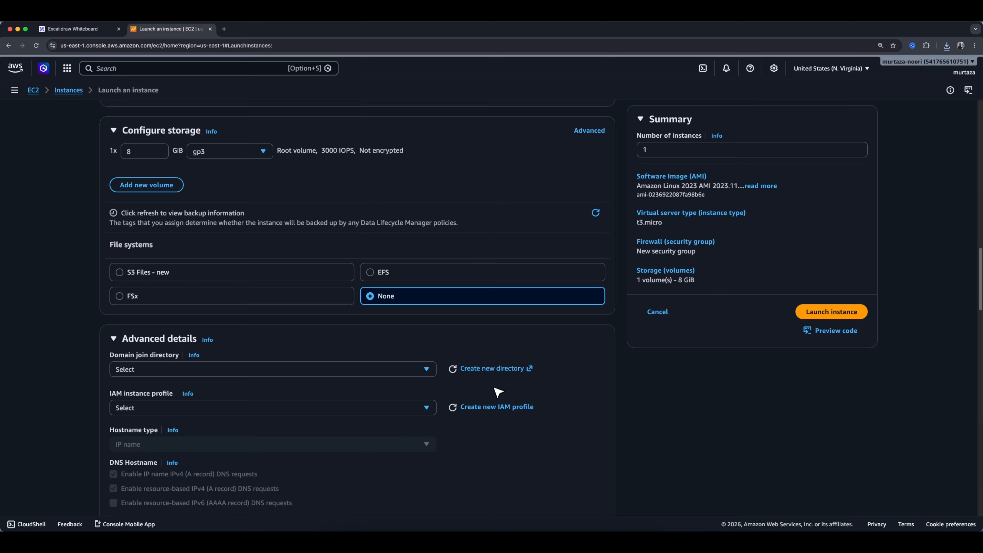
pyautogui.click(590, 131)
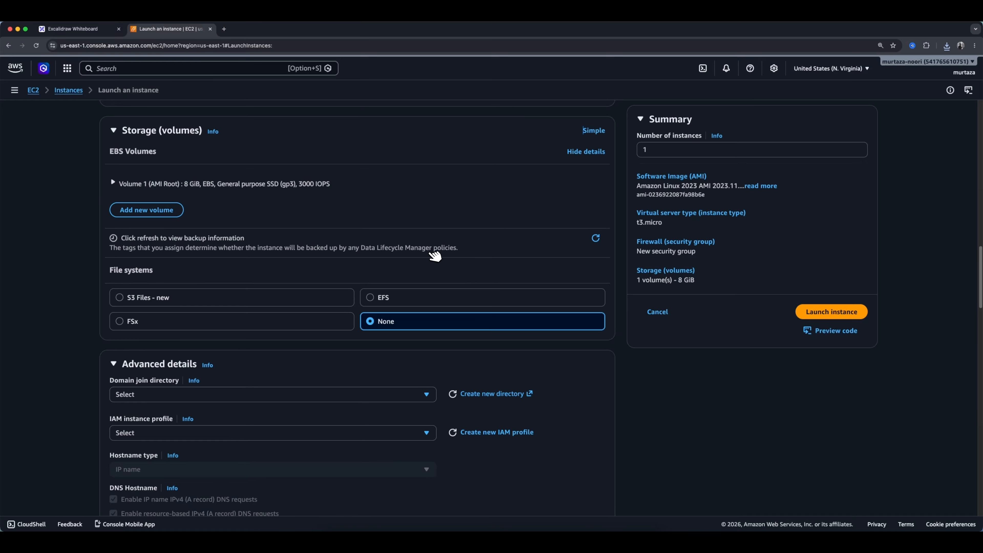
pyautogui.click(134, 183)
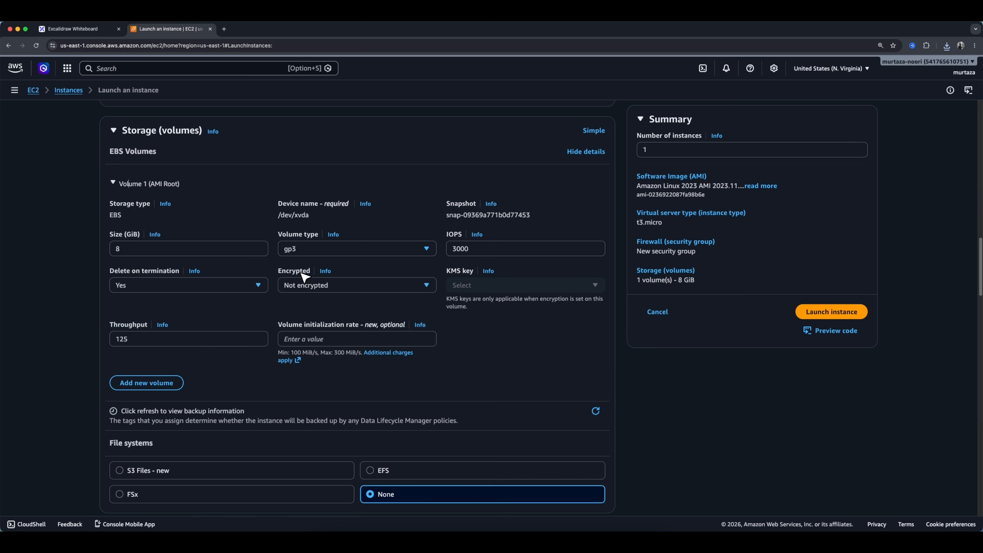
pyautogui.click(312, 285)
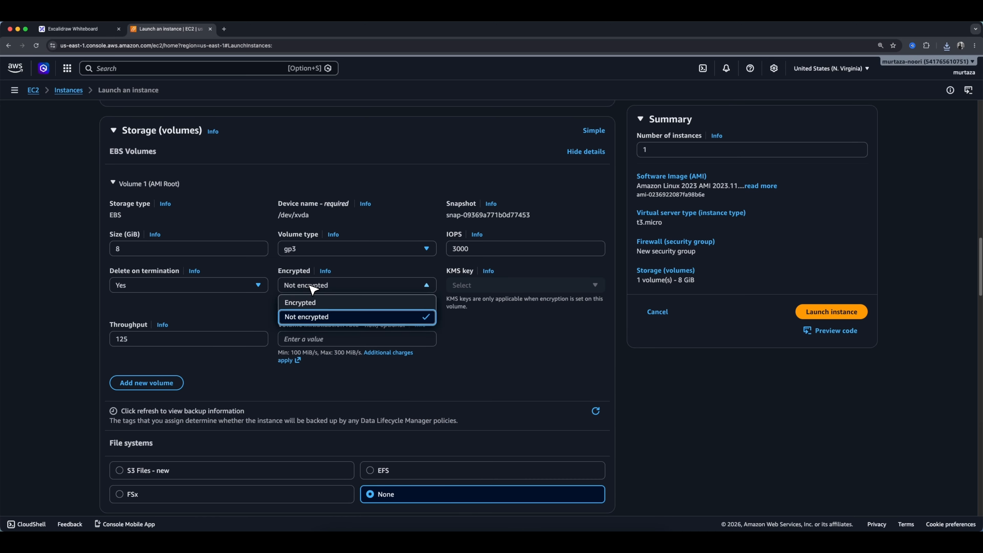
pyautogui.click(308, 302)
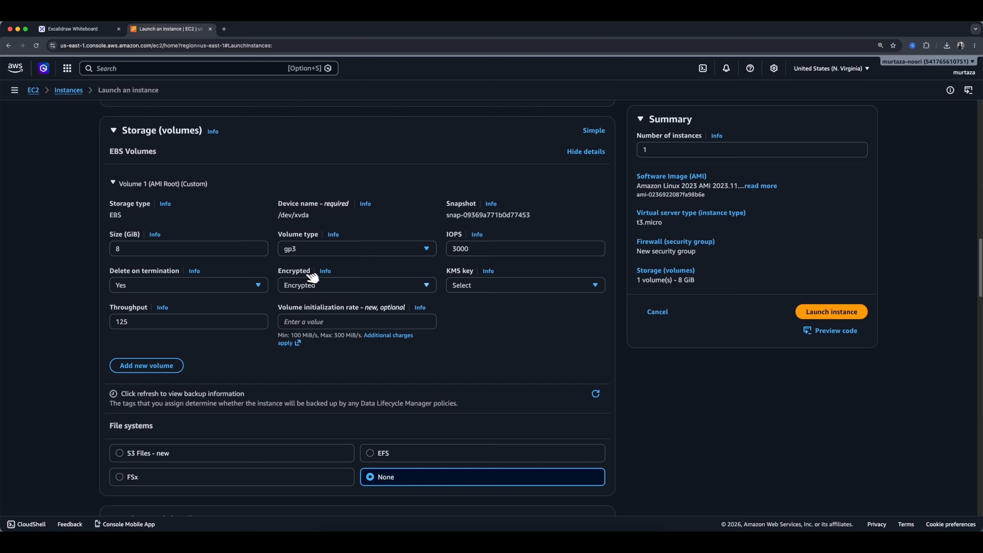
# Launch the configured instance.
pyautogui.scroll(-15, 441, 366)
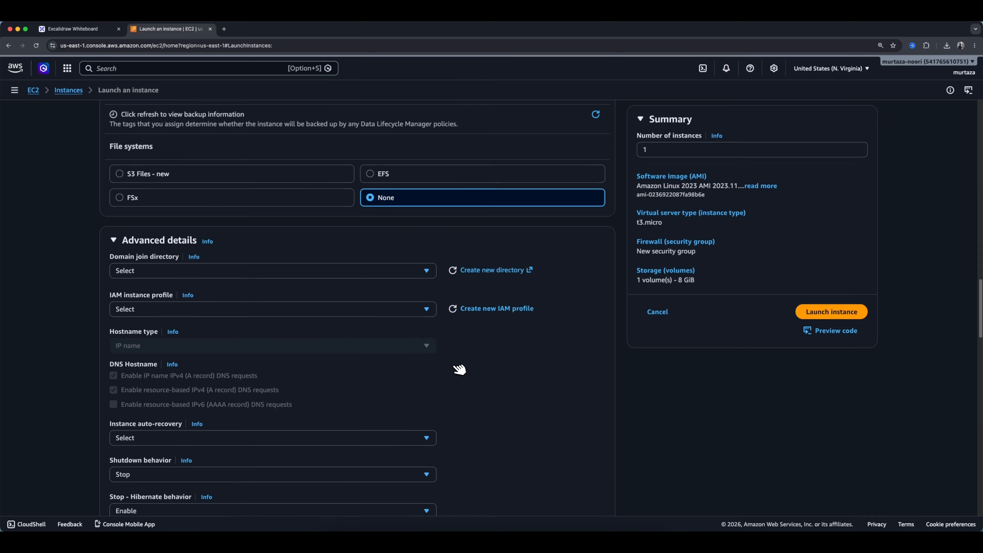
pyautogui.scroll(-10, 425, 366)
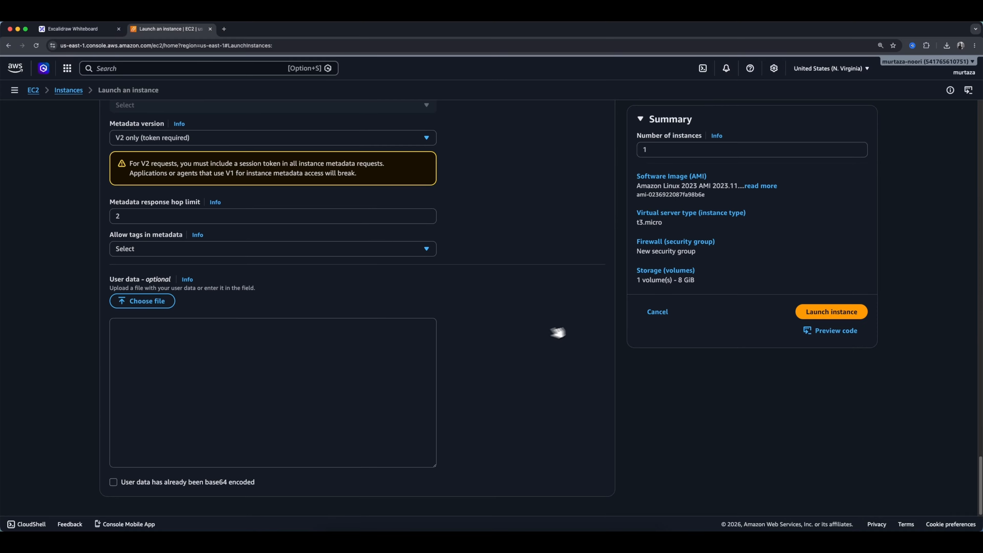
pyautogui.click(810, 315)
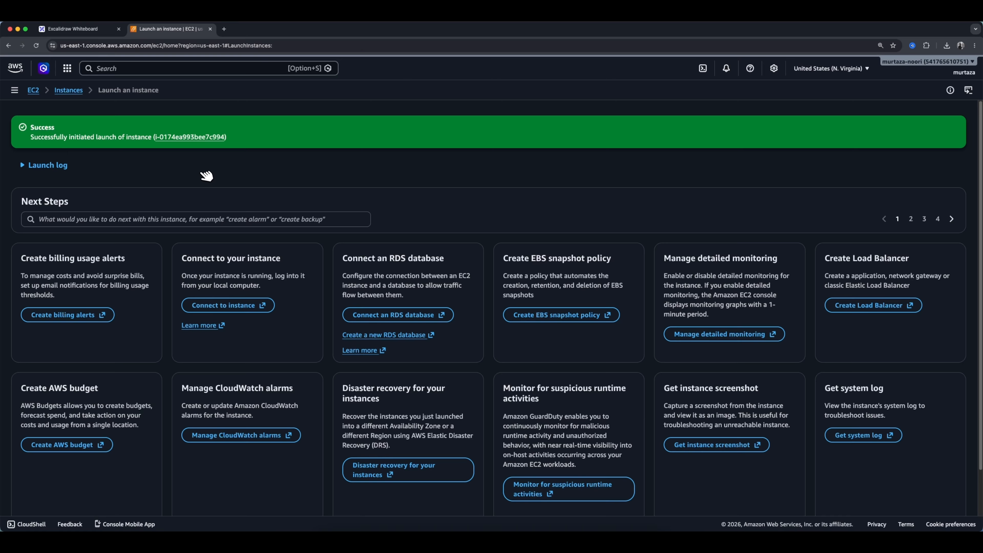
# Open the Instances list, select Instanance-a and examine its status and details.
pyautogui.click(75, 92)
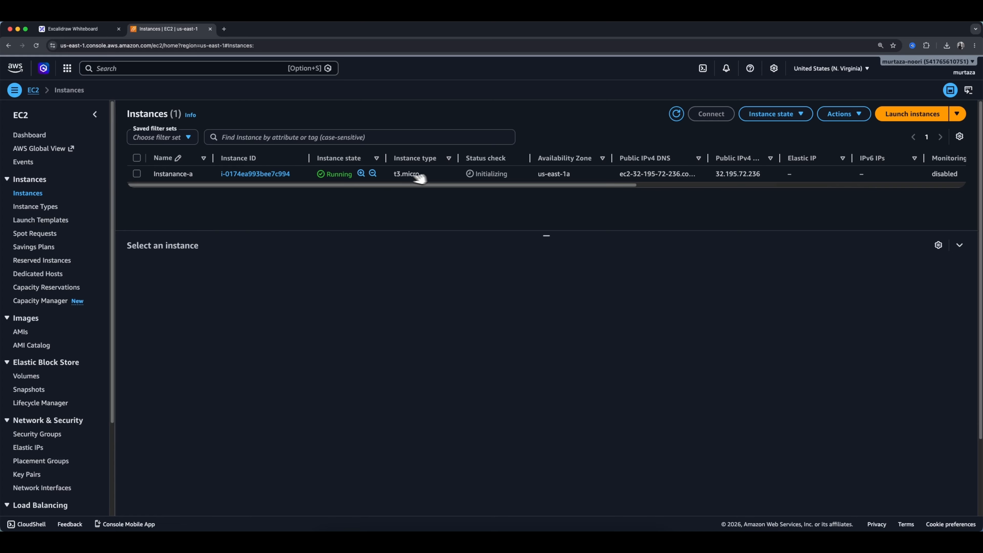
pyautogui.hscroll(2, 485, 189)
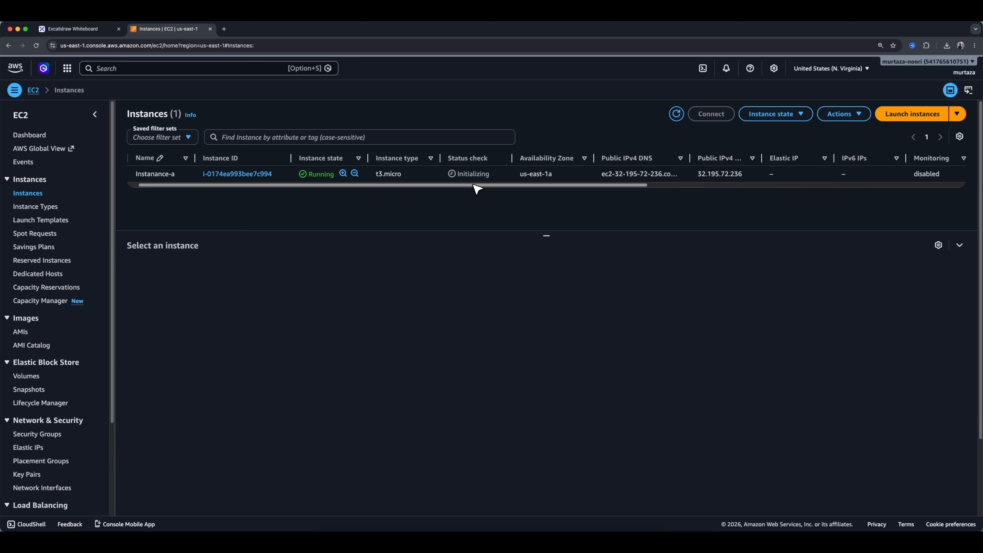
pyautogui.hscroll(-2, 476, 188)
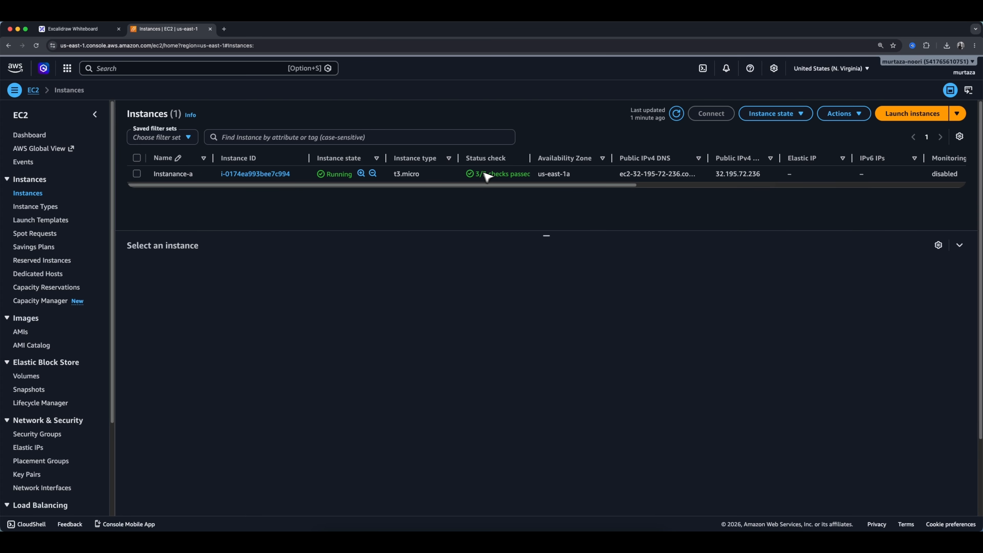
pyautogui.hscroll(5, 496, 189)
pyautogui.hscroll(-5, 520, 188)
pyautogui.click(136, 173)
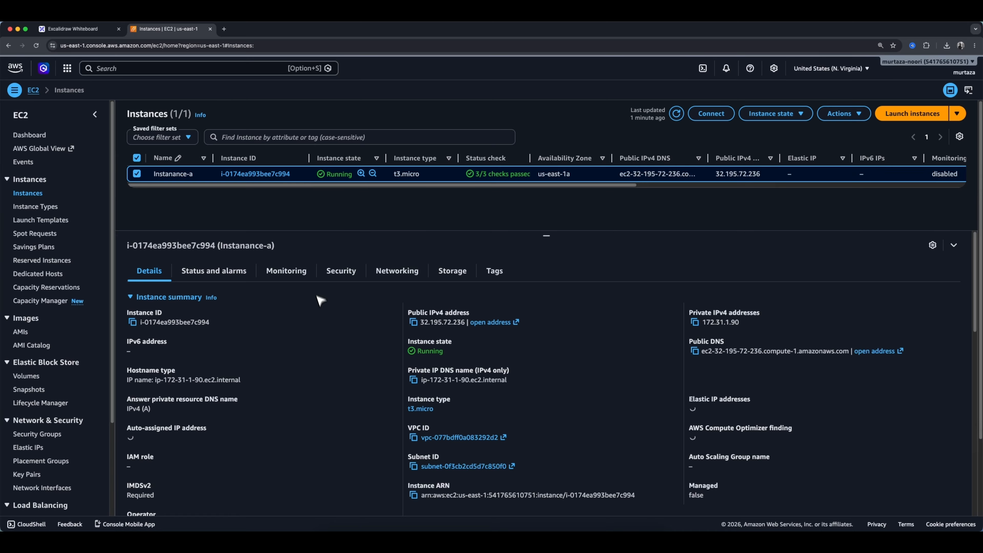
pyautogui.scroll(-5, 374, 384)
pyautogui.scroll(-3, 374, 388)
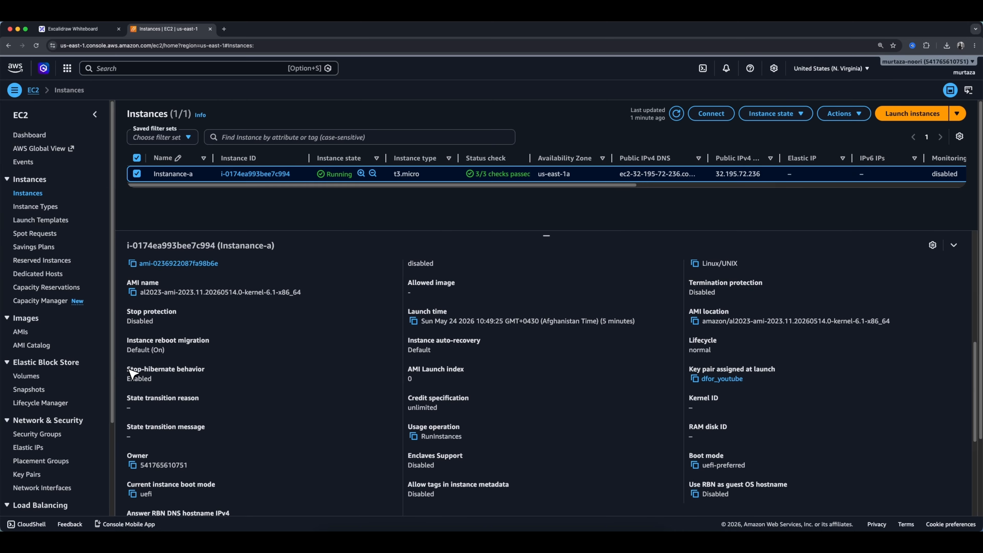
# Scroll through the instance details to check the Stop-hibernate behavior setting.
pyautogui.scroll(8, 228, 358)
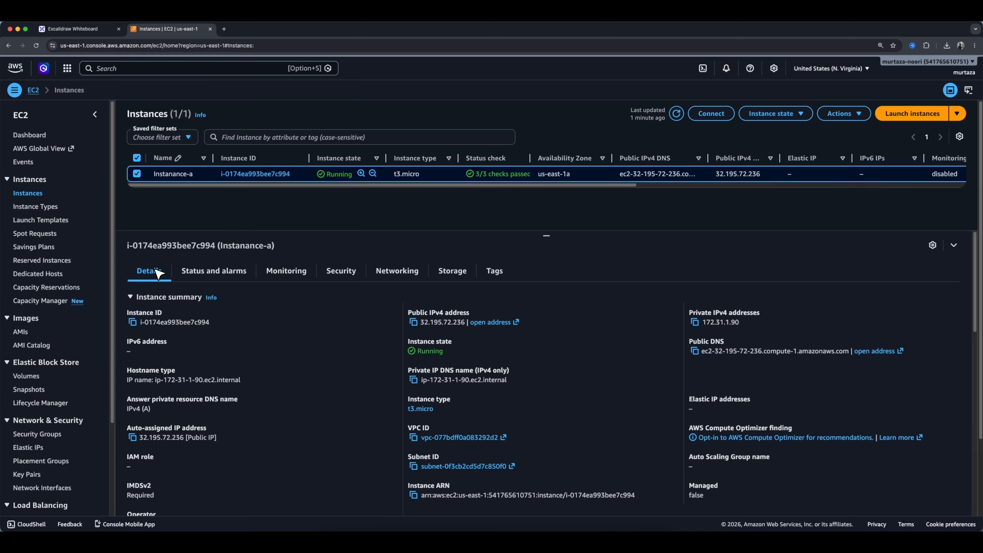
pyautogui.scroll(-5, 298, 379)
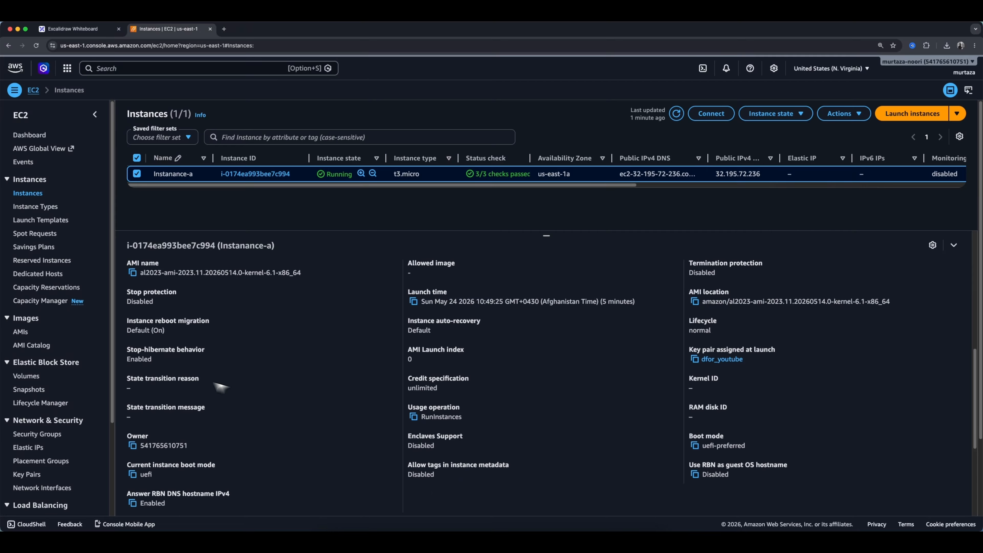
pyautogui.moveTo(126, 347); pyautogui.dragTo(161, 365)
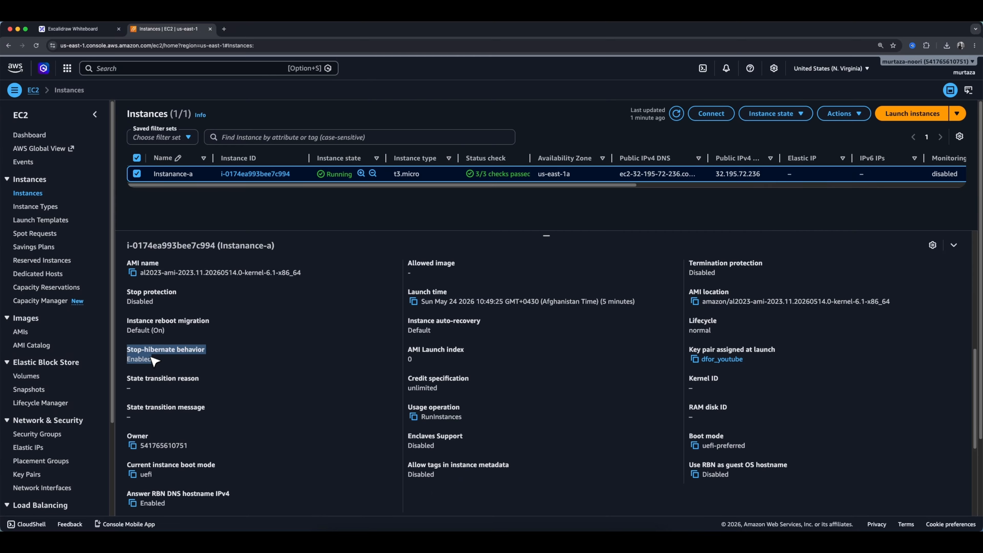
pyautogui.click(148, 364)
pyautogui.scroll(5, 445, 349)
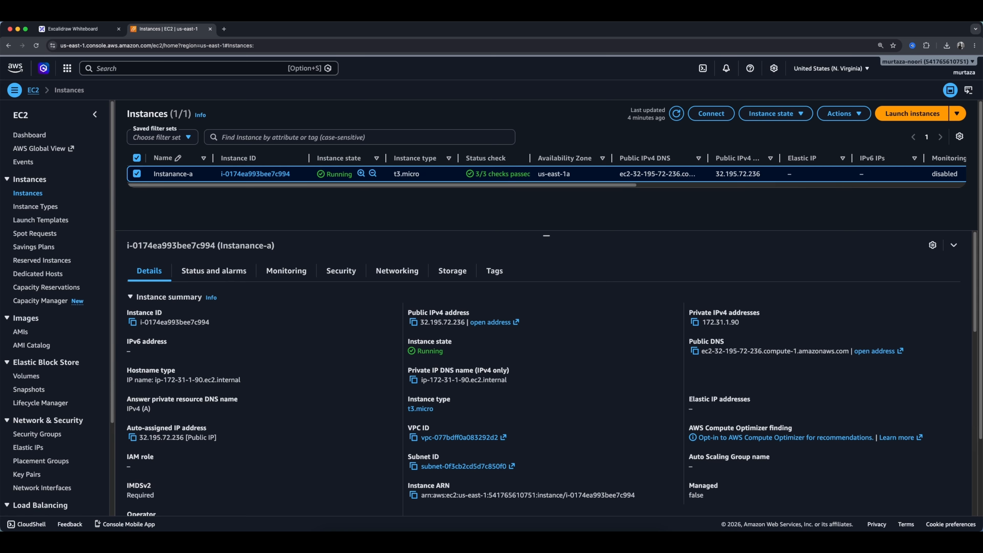
# Open Terminal and clear the screen.
pyautogui.press('super+space')
pyautogui.write('termianl')
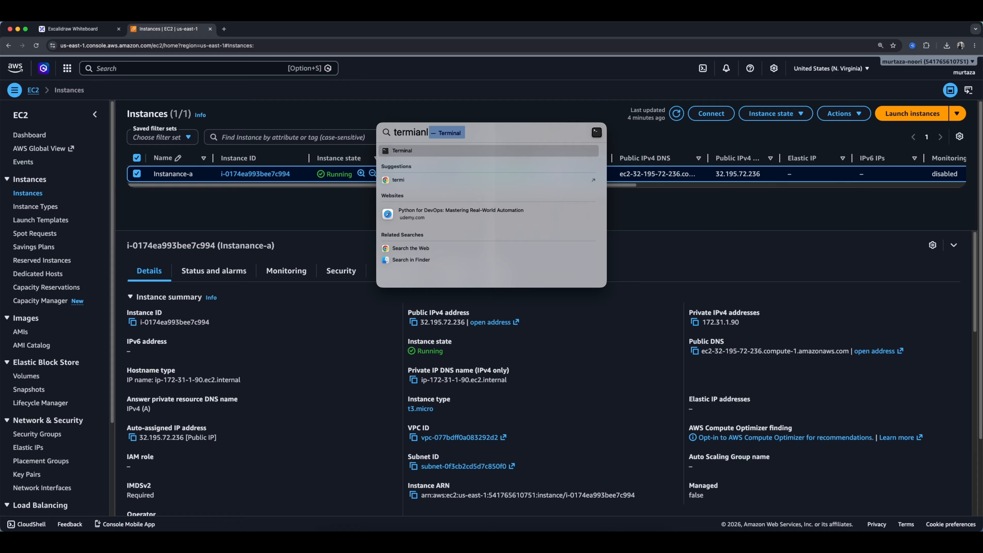
pyautogui.press('Return')
pyautogui.write('cBook-Pro Downloads %')
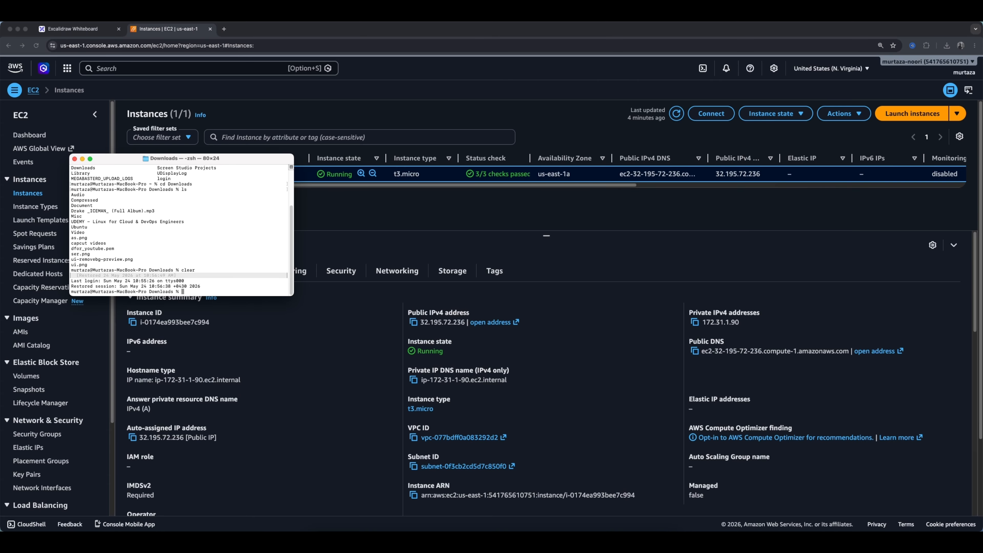
pyautogui.write('lear')
pyautogui.press('Return')
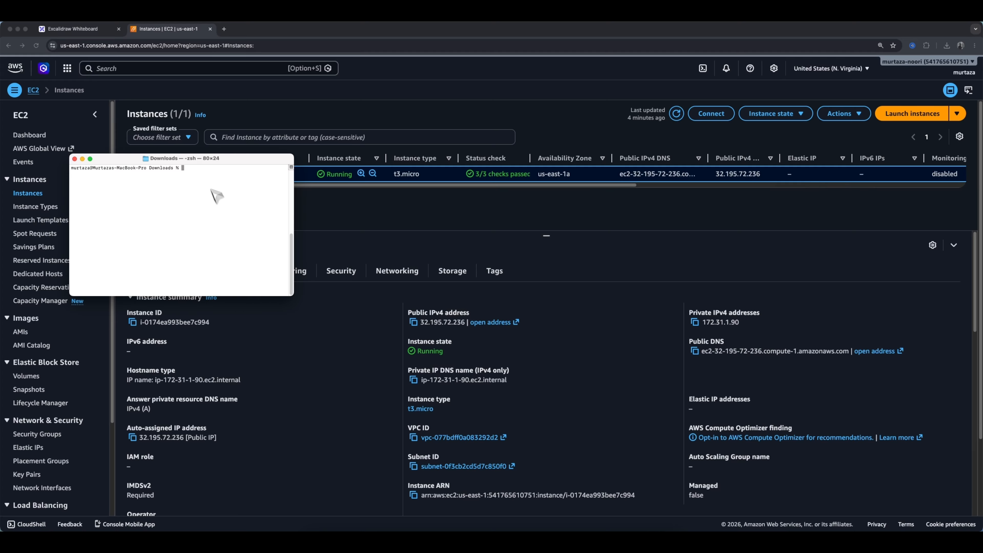
# Try to connect over SSH as ec2-user to 32.195.72.236 using the dfor_youtube.pem key.
pyautogui.moveTo(188, 158); pyautogui.dragTo(382, 185)
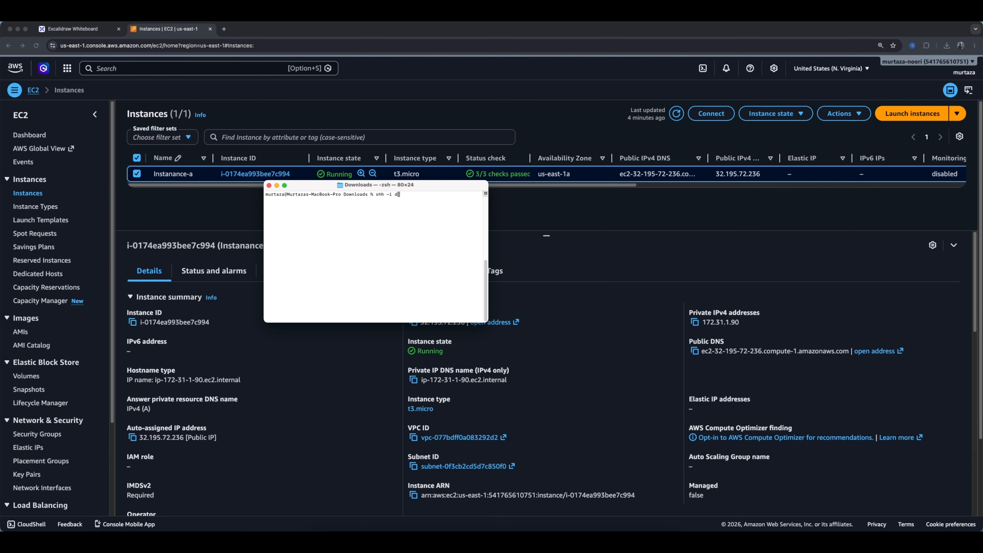
pyautogui.write('tube.')
pyautogui.press('BackSpace')
pyautogui.press('BackSpace')
pyautogui.press('BackSpace')
pyautogui.press('BackSpace')
pyautogui.press('BackSpace')
pyautogui.press('BackSpace')
pyautogui.write('utube.pem')
pyautogui.moveTo(356, 188); pyautogui.dragTo(261, 221)
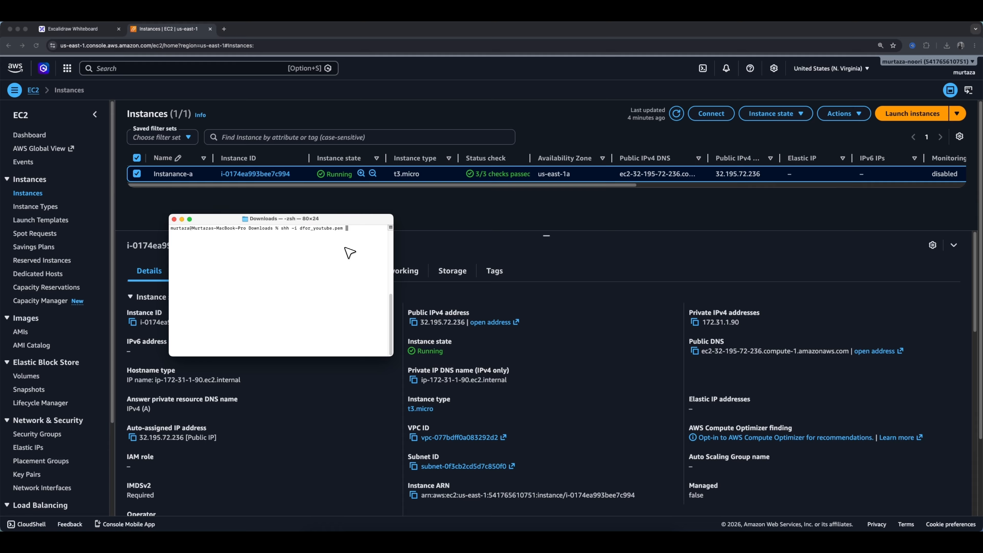
pyautogui.write('ec2-user@32.195.72.236')
pyautogui.press('Return')
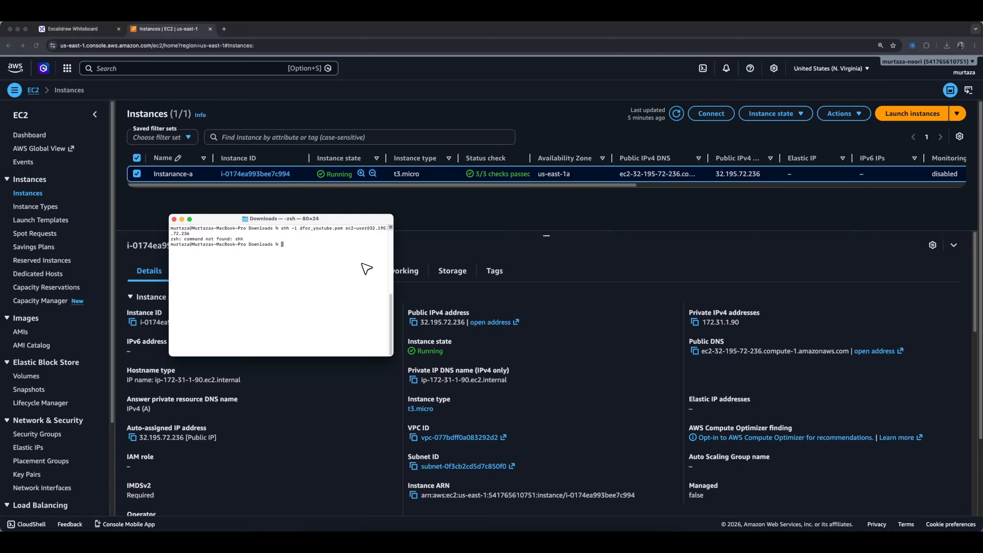
# Correct the ssh command typo, rerun it and accept the host fingerprint with yes.
pyautogui.press('Up')
pyautogui.press('Left')
pyautogui.press('Left')
pyautogui.press('Left')
pyautogui.press('Left')
pyautogui.press('Left')
pyautogui.press('Left')
pyautogui.press('Left')
pyautogui.press('Left')
pyautogui.press('Left')
pyautogui.press('Left')
pyautogui.press('Left')
pyautogui.press('Left')
pyautogui.press('Left')
pyautogui.press('Left')
pyautogui.press('Left')
pyautogui.press('Left')
pyautogui.press('Left')
pyautogui.press('Left')
pyautogui.press('Left')
pyautogui.press('Left')
pyautogui.press('Left')
pyautogui.press('BackSpace')
pyautogui.write('s')
pyautogui.press('Right')
pyautogui.press('Return')
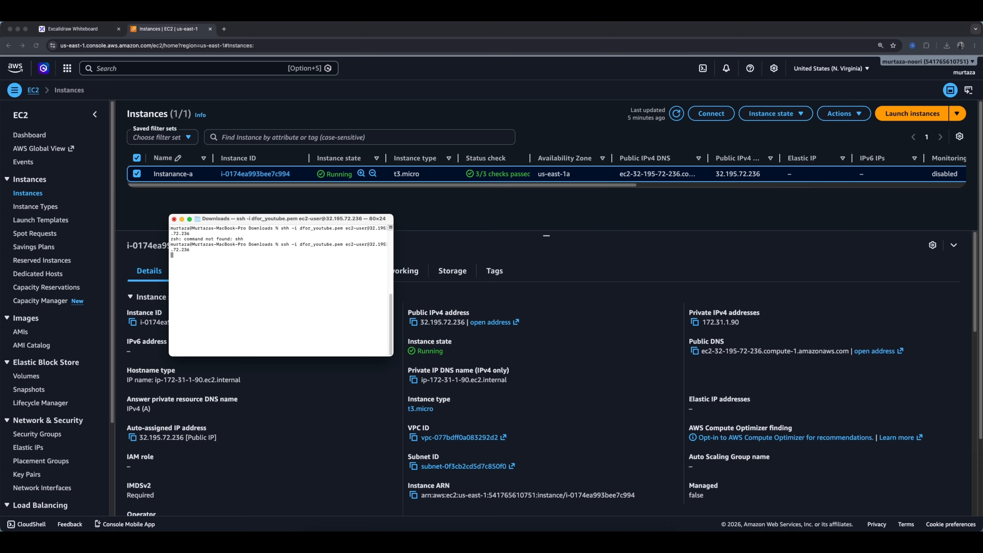
pyautogui.write('yes')
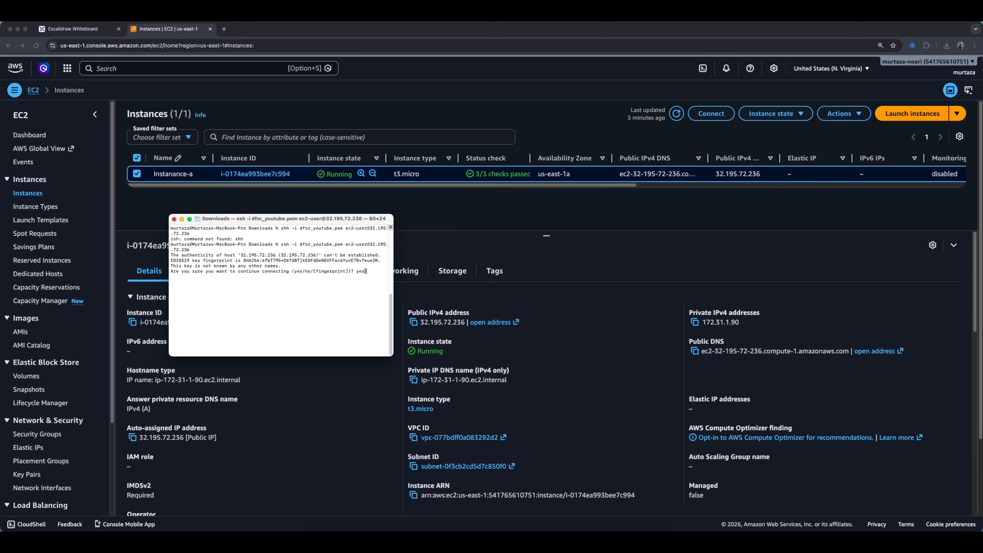
pyautogui.press('Return')
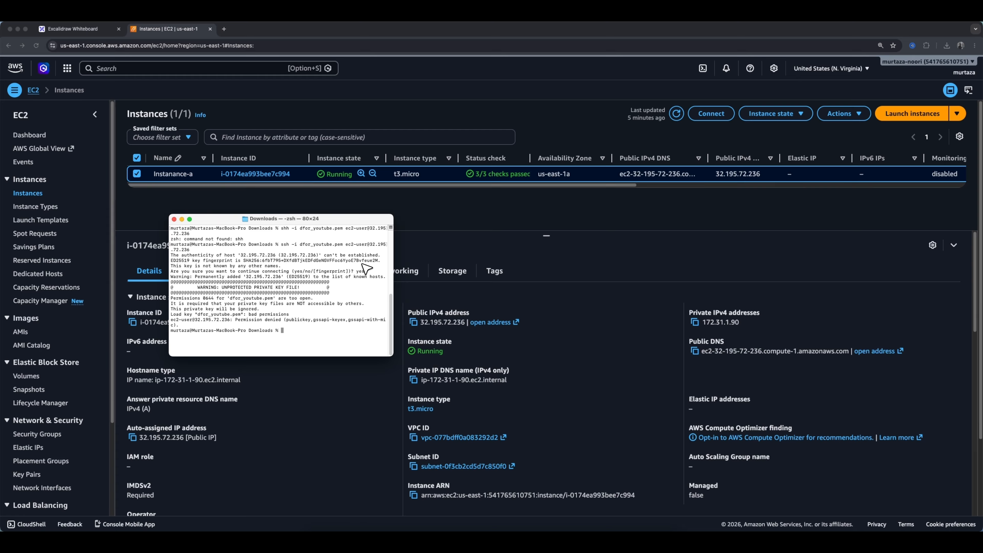
# Restrict the dfor_youtube.pem key file permissions with chmod 400.
pyautogui.write('chmod 400 dfor_youtube.pem')
pyautogui.press('Return')
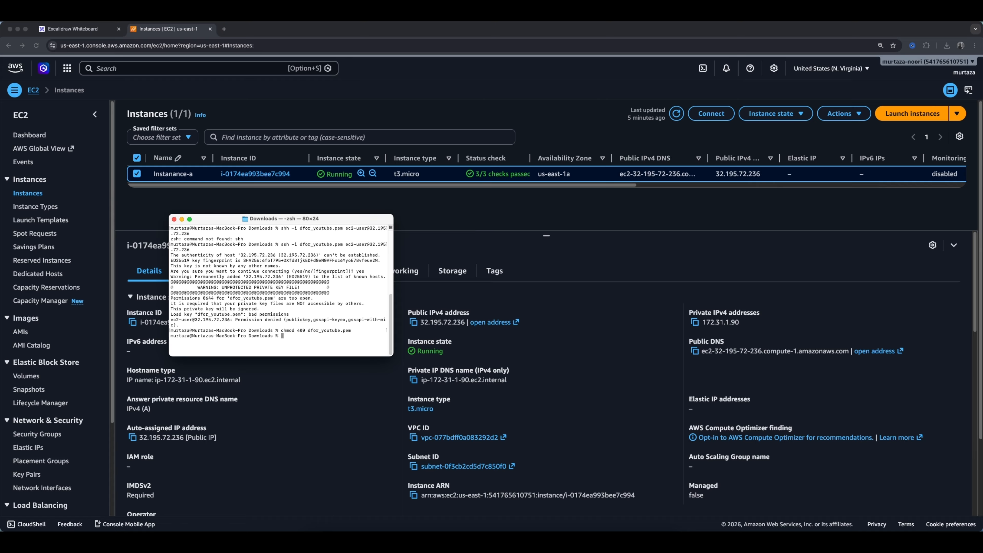
# Rerun the SSH connection command and check the logged-in user with whoami.
pyautogui.press('Up')
pyautogui.press('Up')
pyautogui.press('Return')
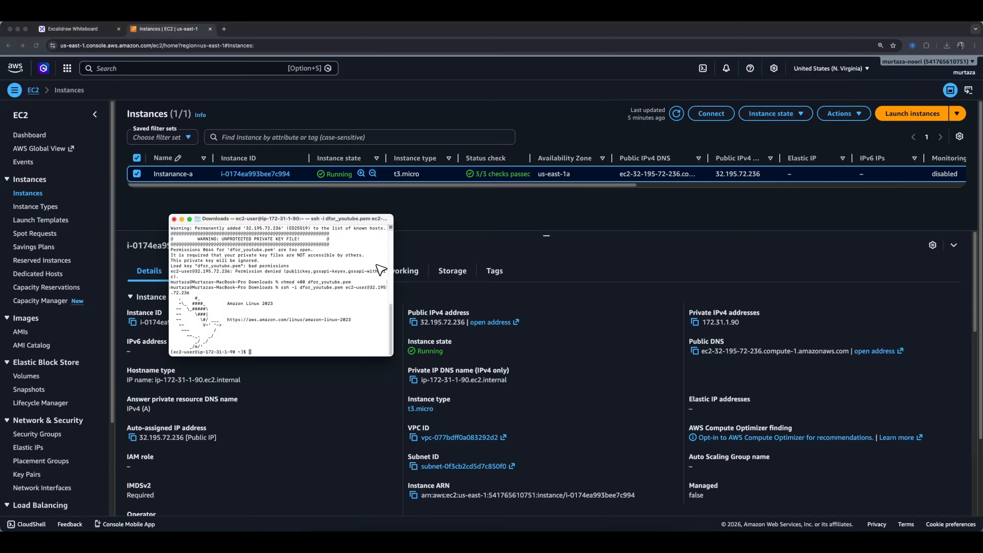
pyautogui.write('whoami')
pyautogui.press('Return')
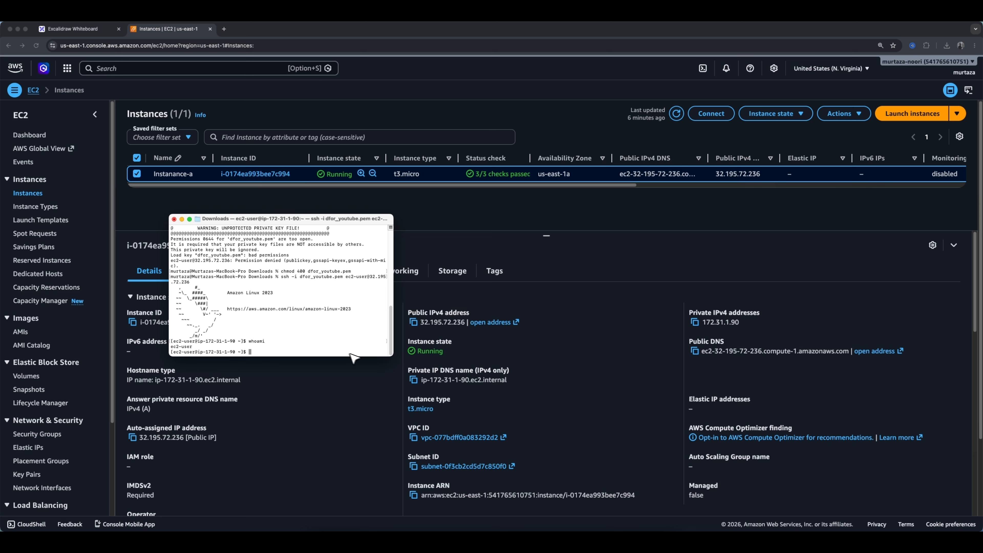
# Resize the terminal window and open a new notes.txt file in nano.
pyautogui.moveTo(393, 356); pyautogui.dragTo(458, 385)
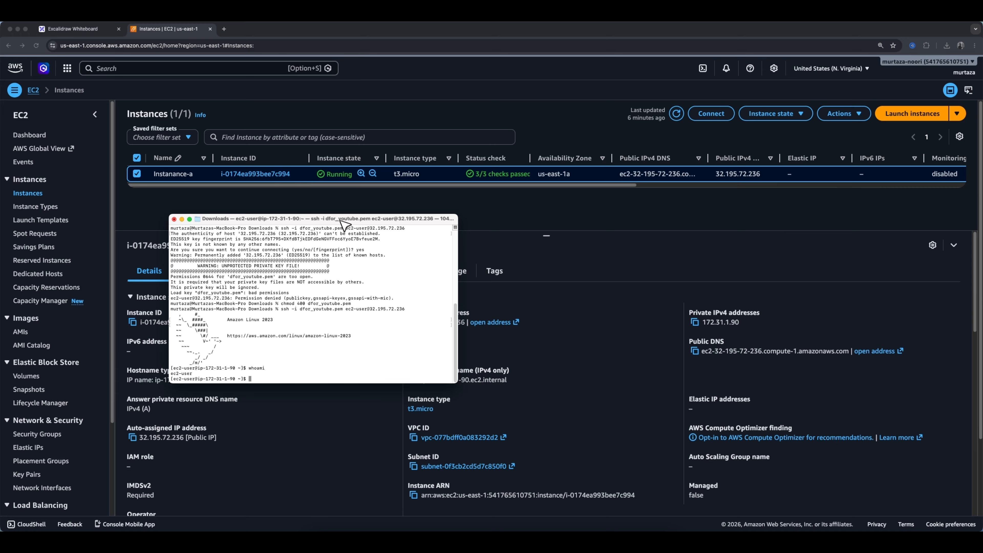
pyautogui.moveTo(343, 223); pyautogui.dragTo(256, 213)
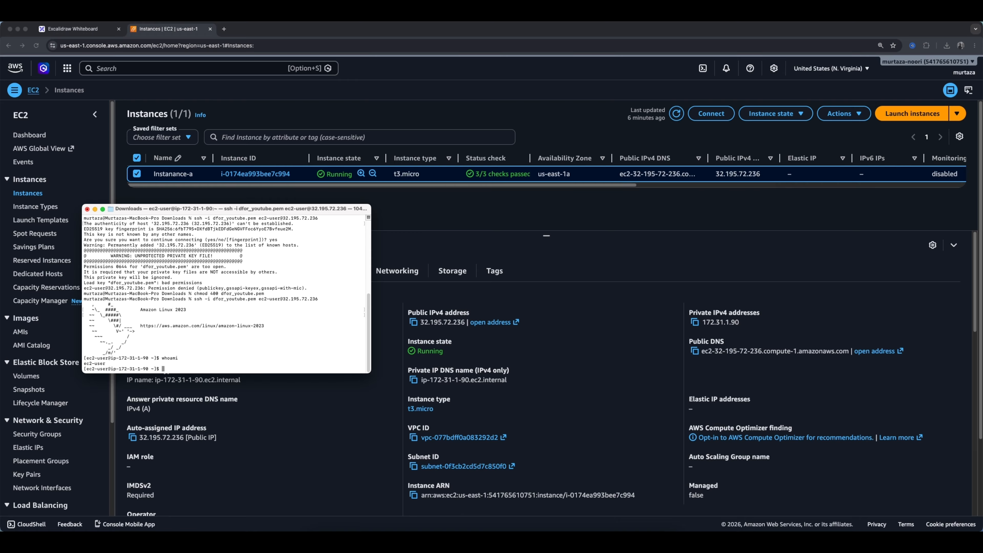
pyautogui.write('nano')
pyautogui.write('notes.txt')
pyautogui.press('Return')
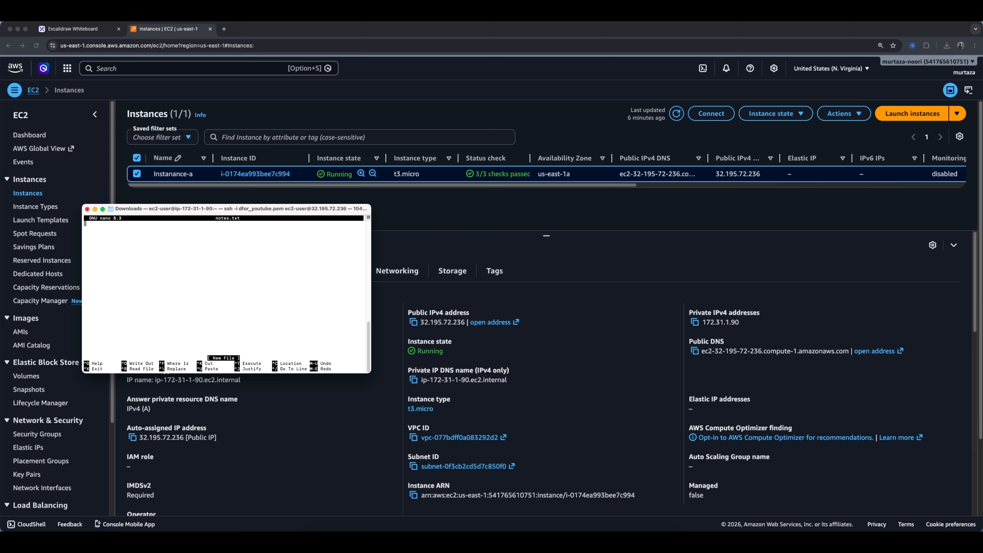
# Write "Subscribe To QuantumWeb" in notes.txt, save the file and exit nano.
pyautogui.write('Su')
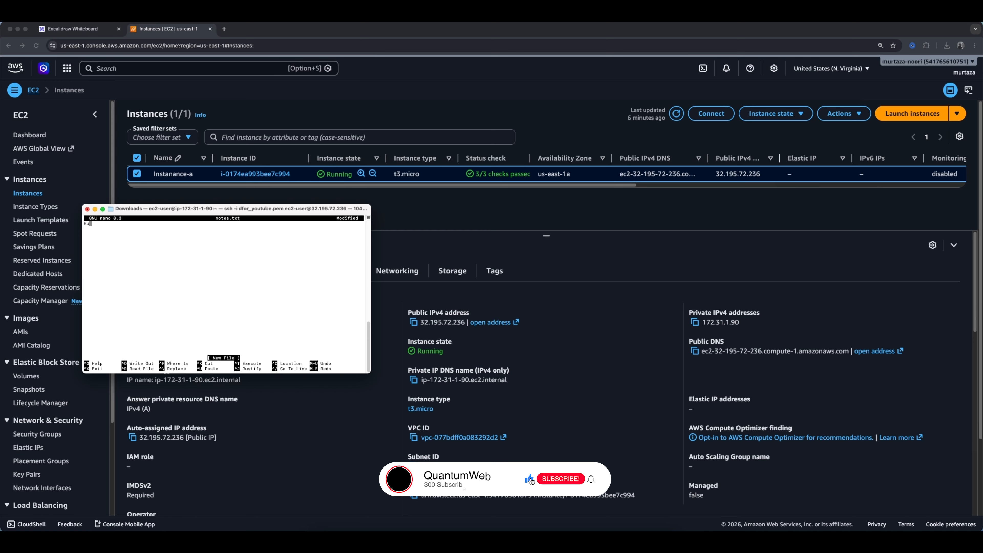
pyautogui.write('bscribe To ')
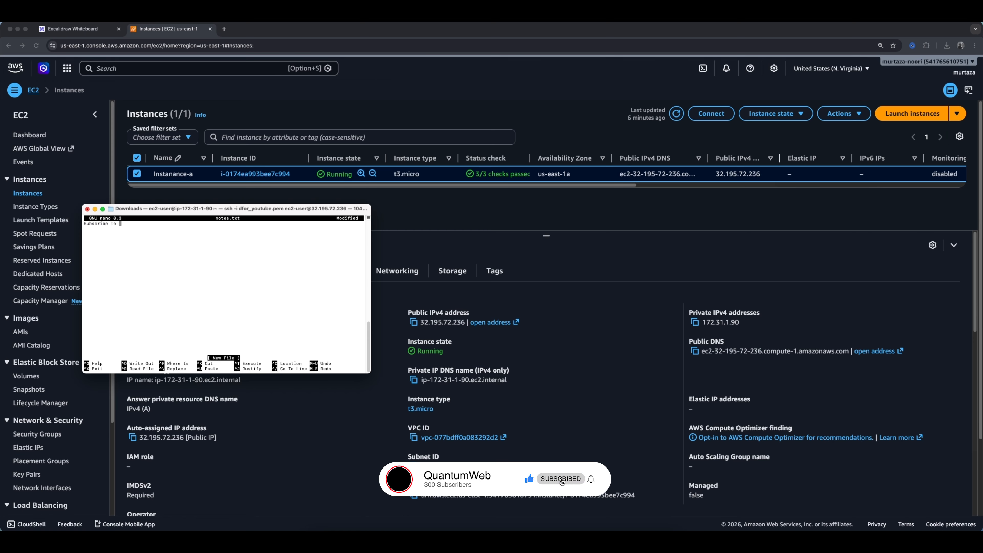
pyautogui.write('Quantum,')
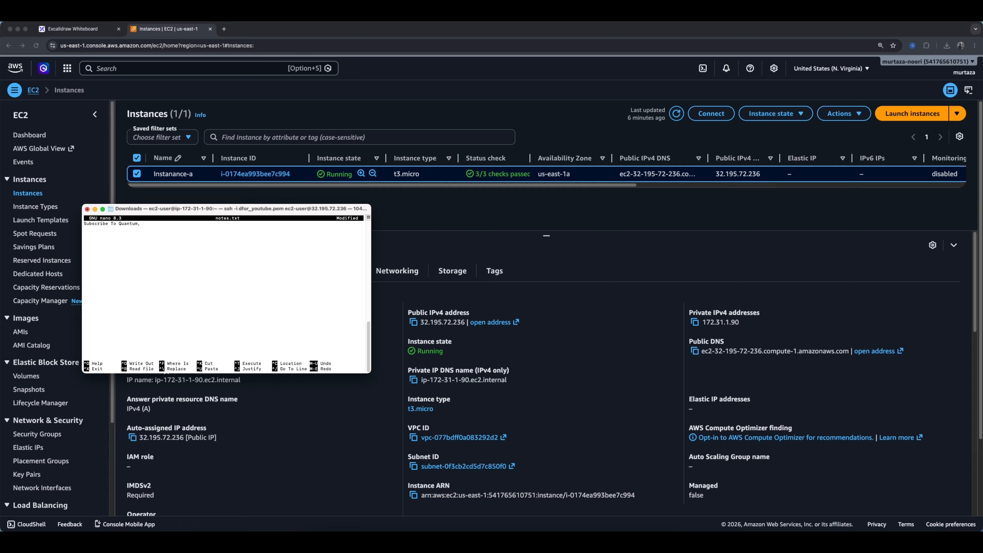
pyautogui.press('BackSpace')
pyautogui.write('Web')
pyautogui.hotkey('ctrl', 'o')
pyautogui.press('Return')
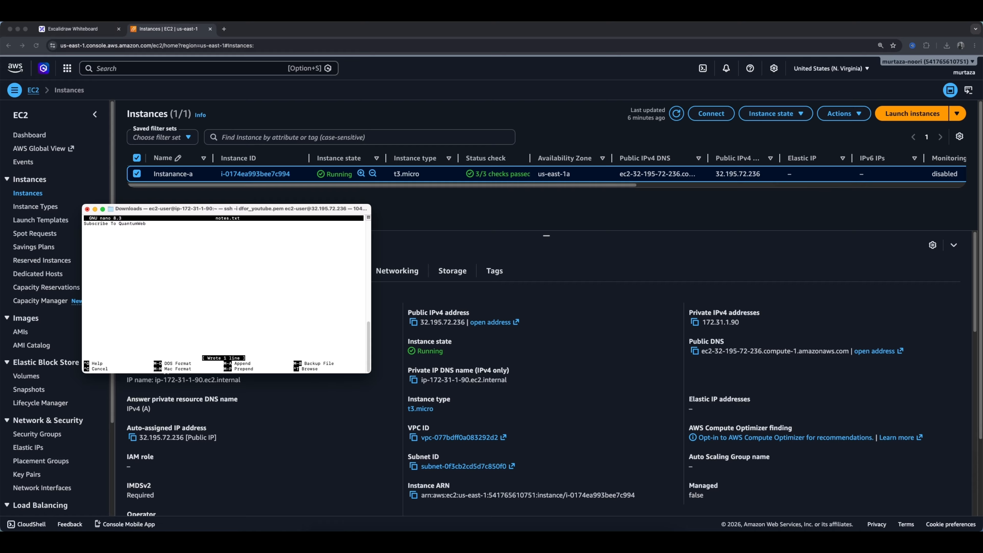
pyautogui.hotkey('ctrl', 'x')
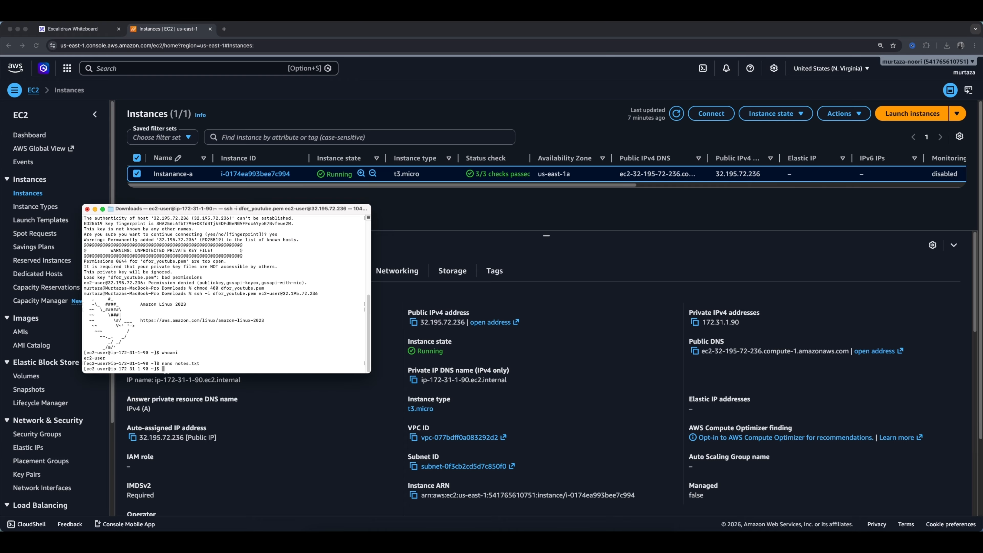
# List the home directory files and display the contents of notes.txt.
pyautogui.write('ls')
pyautogui.press('Return')
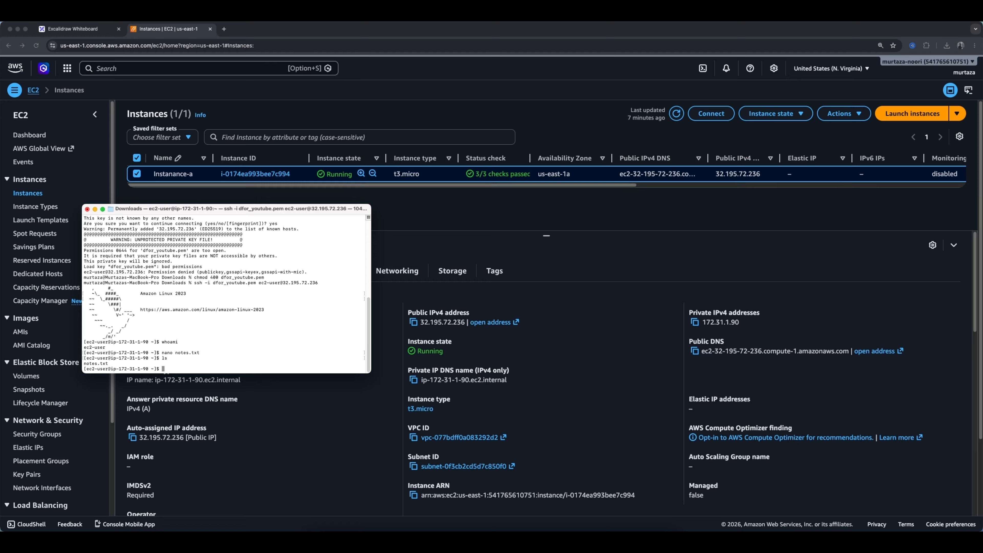
pyautogui.write('cat notes.txt')
pyautogui.press('Return')
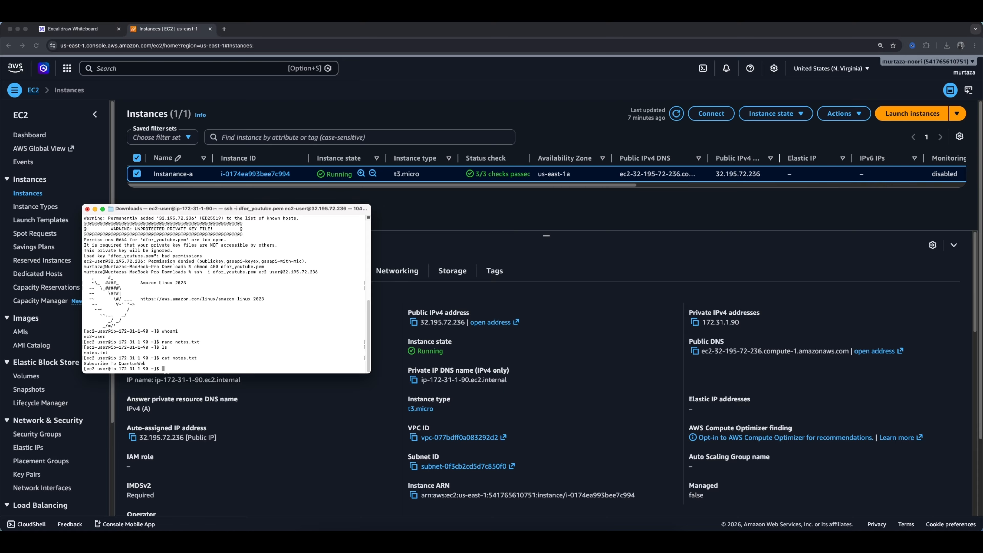
# Install tmux with sudo yum install tmux -y.
pyautogui.write('sudo yum instyall')
pyautogui.press('BackSpace')
pyautogui.press('BackSpace')
pyautogui.press('BackSpace')
pyautogui.press('BackSpace')
pyautogui.write('all tmux -y')
pyautogui.press('Return')
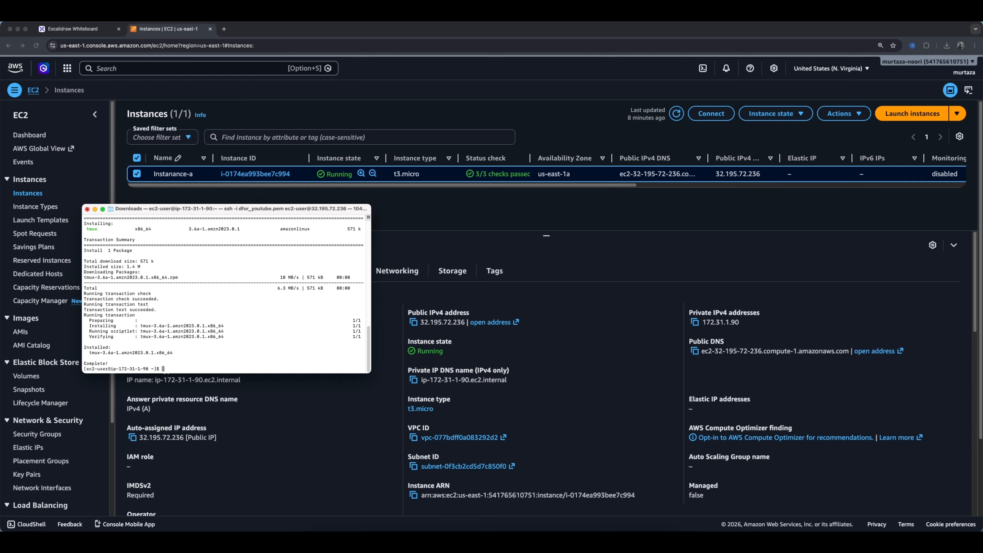
# Start a tmux session running watch date, then detach from it.
pyautogui.write('tmux')
pyautogui.press('Return')
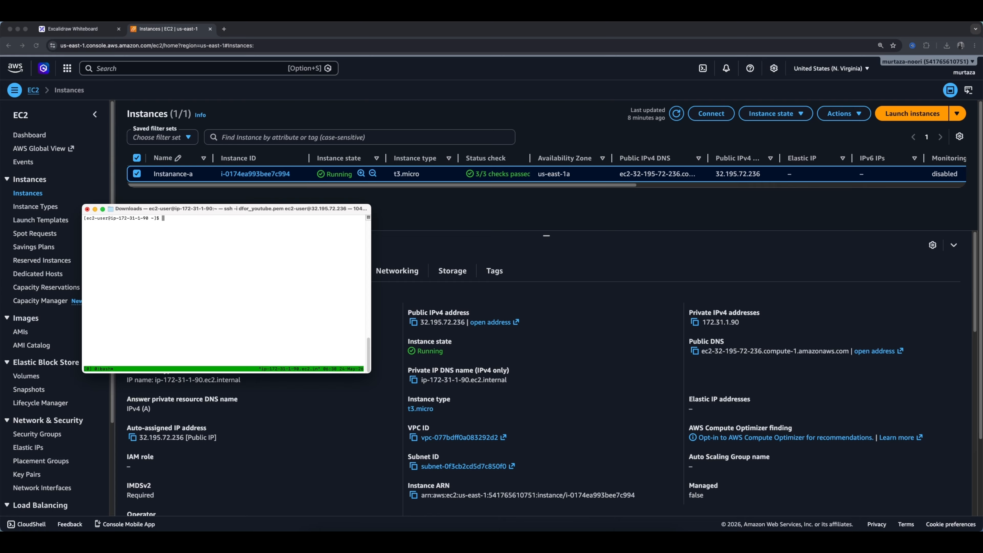
pyautogui.write('watch date')
pyautogui.press('Return')
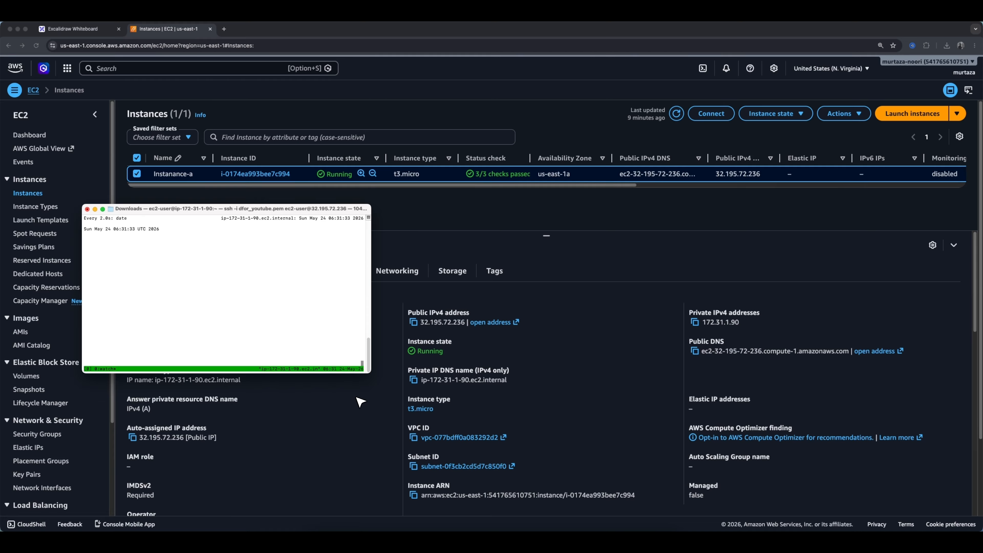
pyautogui.hotkey('ctrl', 'b')
pyautogui.press('d')
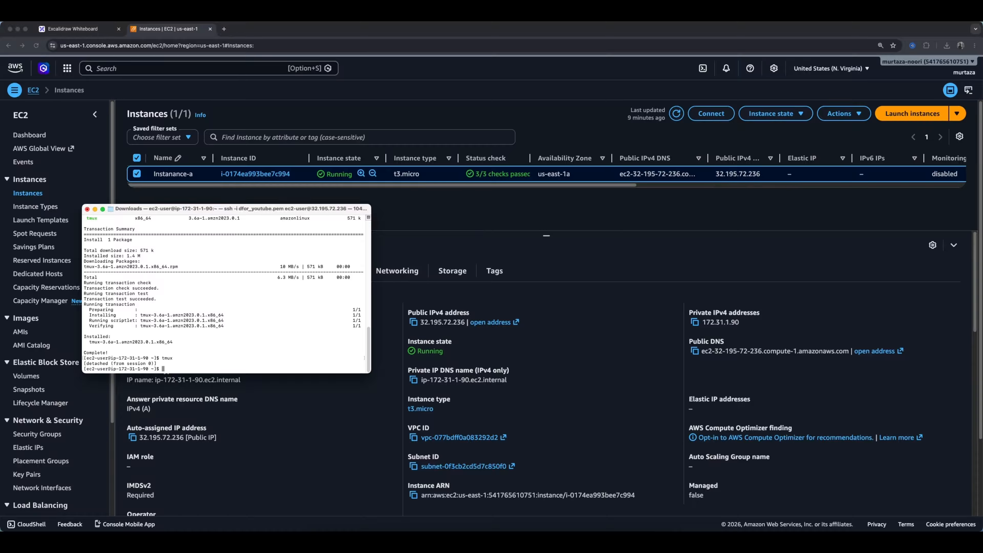
# Hibernate Instanance-a through the instance state options and confirm.
pyautogui.click(541, 211)
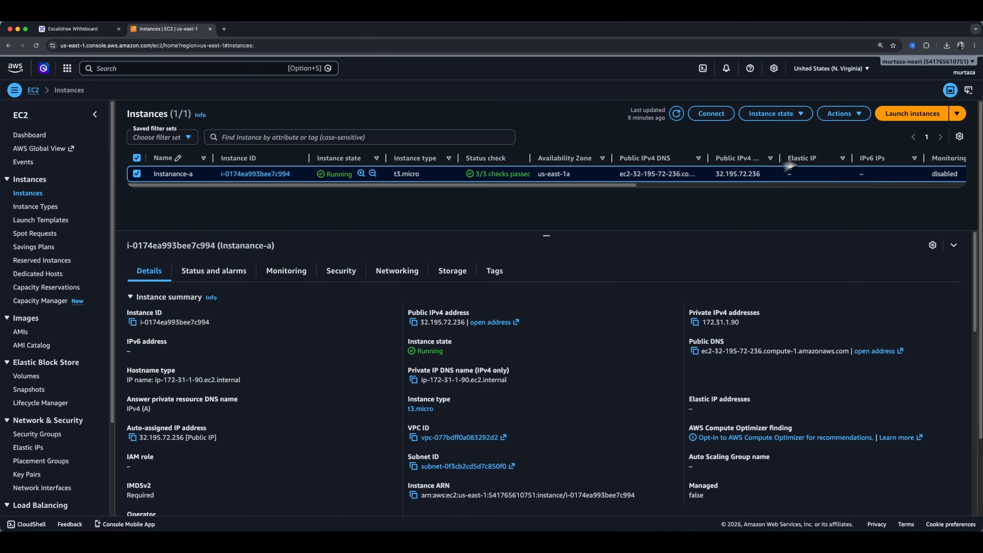
pyautogui.click(784, 115)
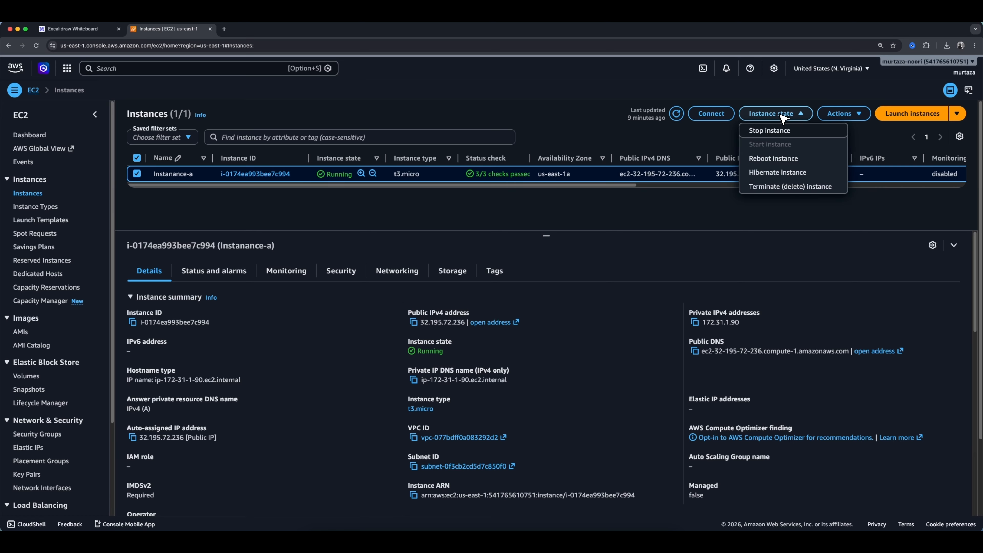
pyautogui.click(789, 173)
pyautogui.click(712, 364)
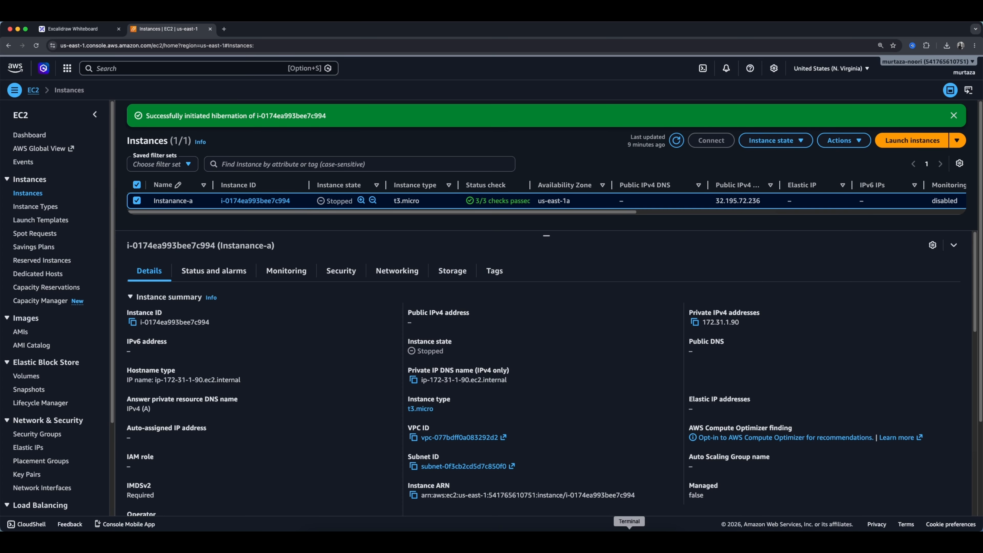
# Start Instanance-a again from the instance state options.
pyautogui.click(629, 539)
pyautogui.moveTo(214, 208); pyautogui.dragTo(281, 175)
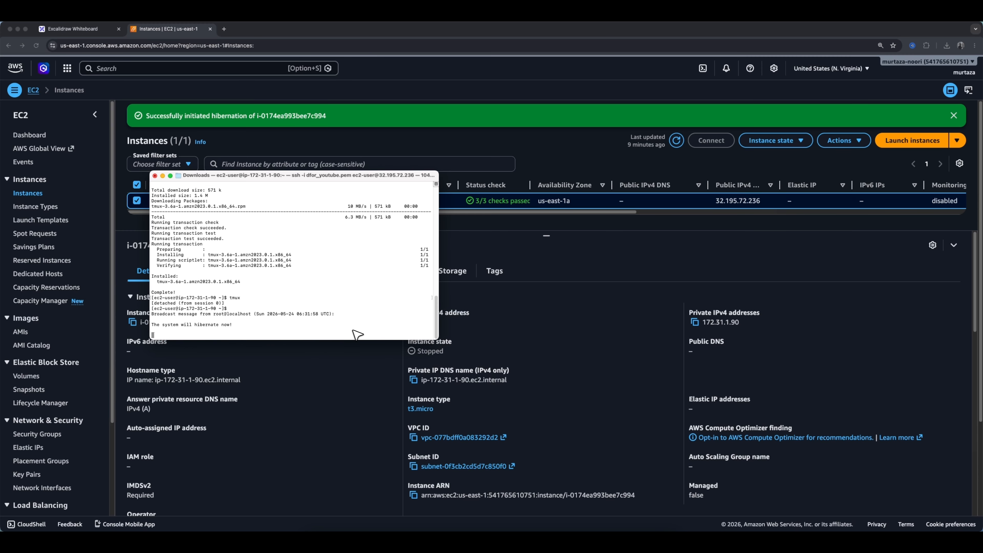
pyautogui.click(782, 145)
pyautogui.click(784, 144)
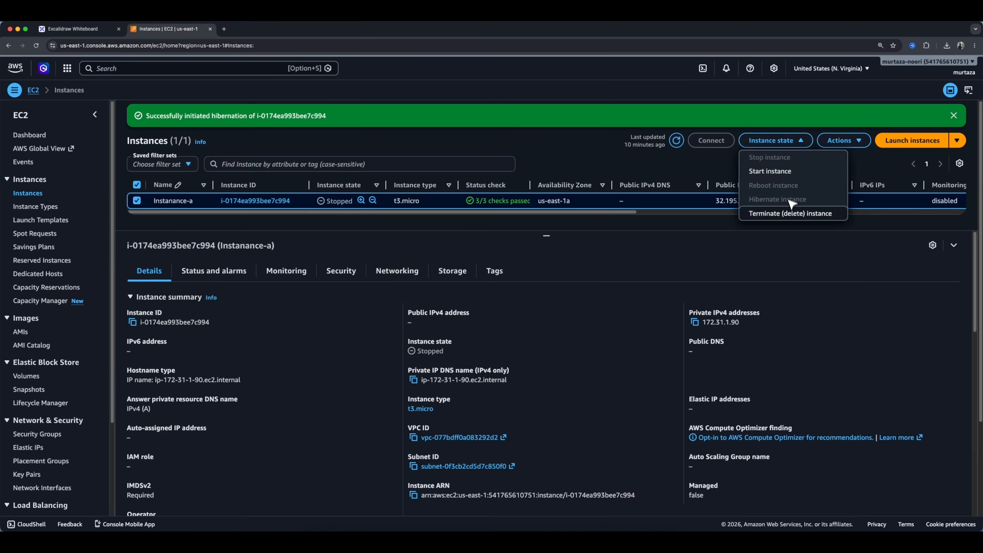
pyautogui.click(776, 173)
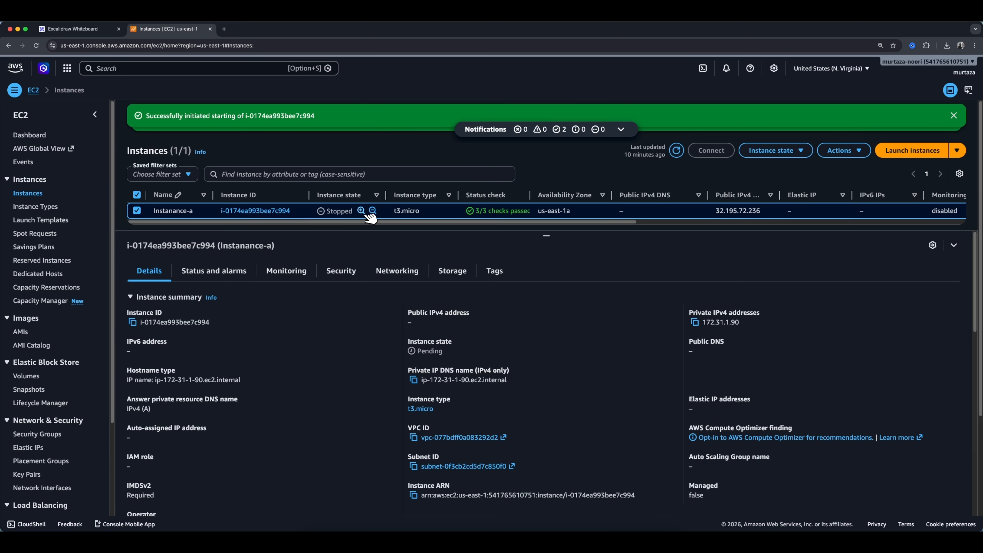
# Quit the old, disconnected Terminal session.
pyautogui.moveTo(546, 235); pyautogui.dragTo(554, 244)
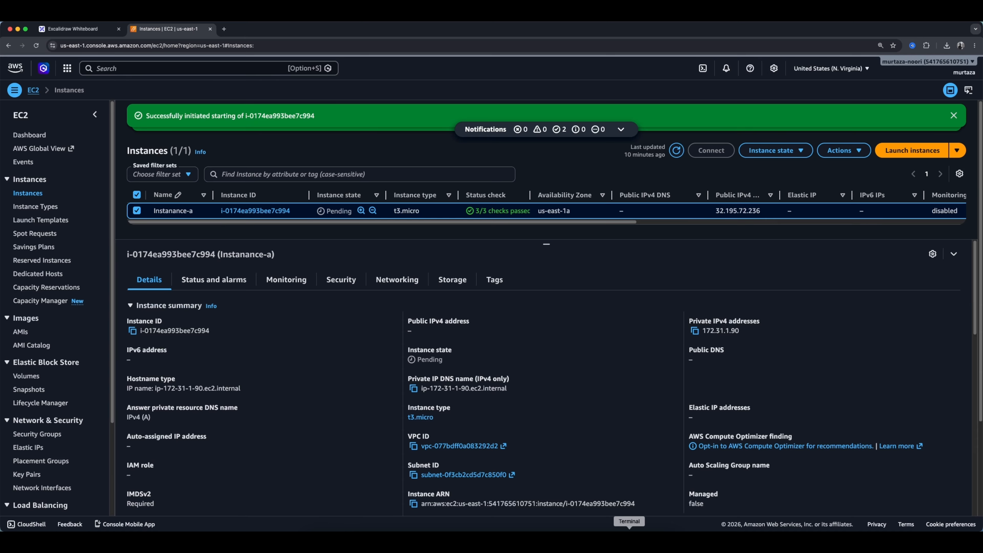
pyautogui.click(628, 537)
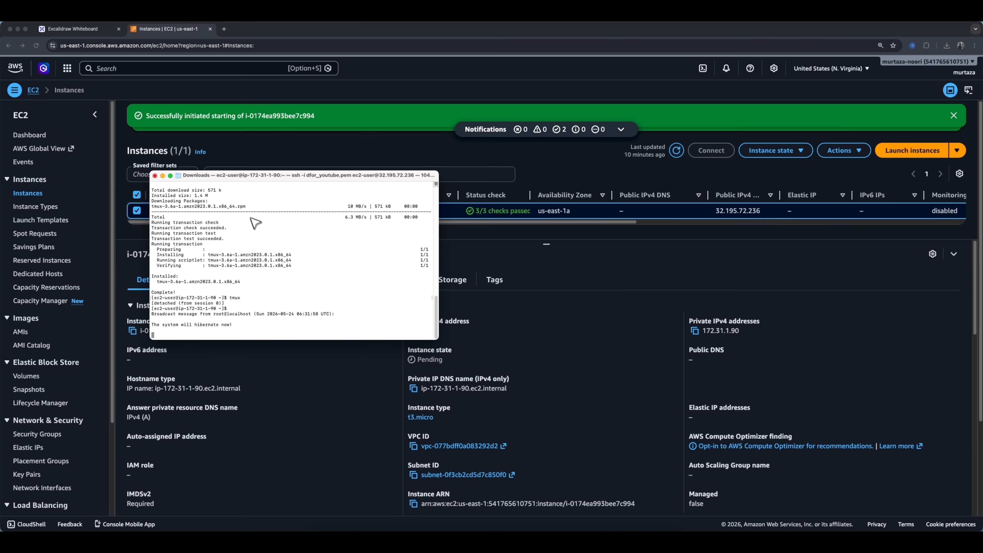
pyautogui.rightClick(629, 537)
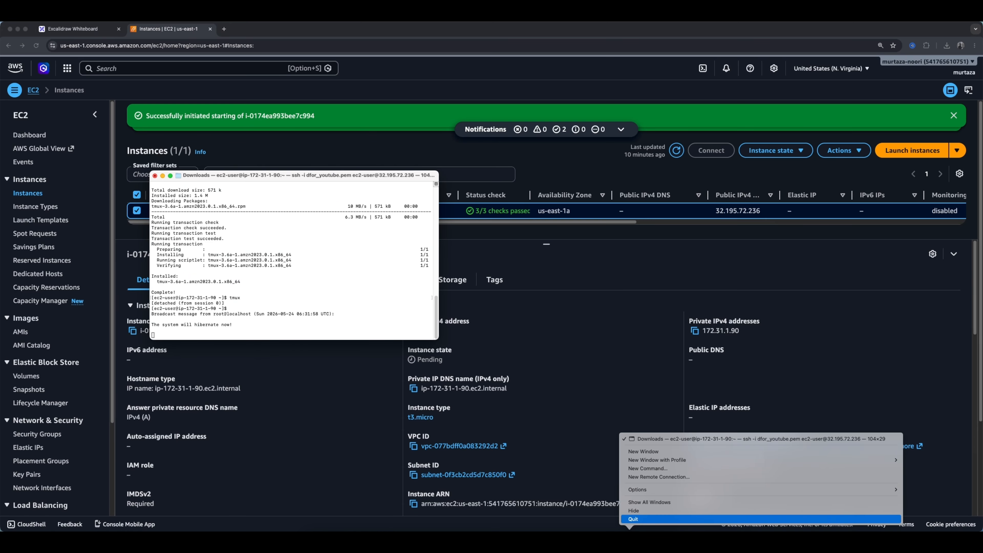
pyautogui.click(630, 521)
pyautogui.click(321, 291)
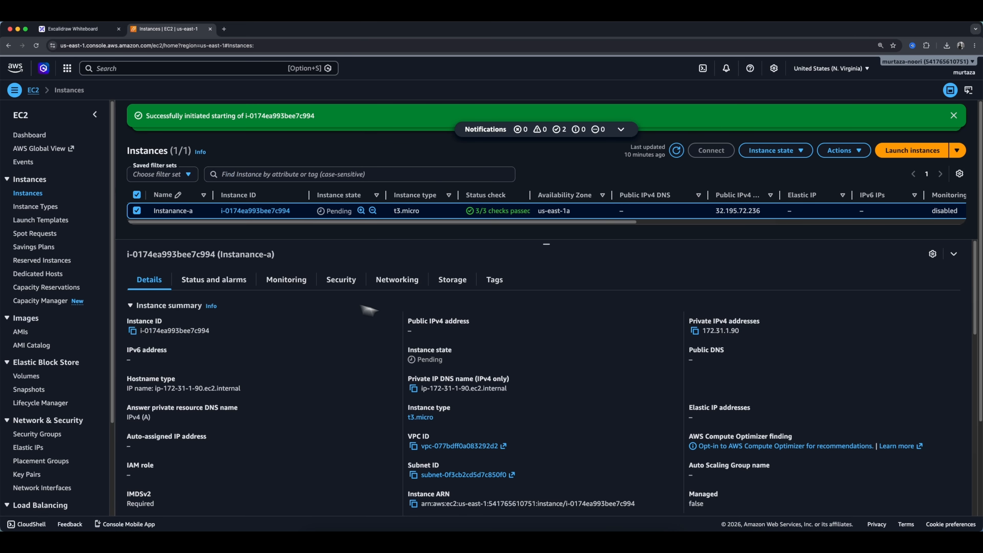
# Open a new Terminal window and change into the Downloads directory.
pyautogui.press('super+space')
pyautogui.write('termianl')
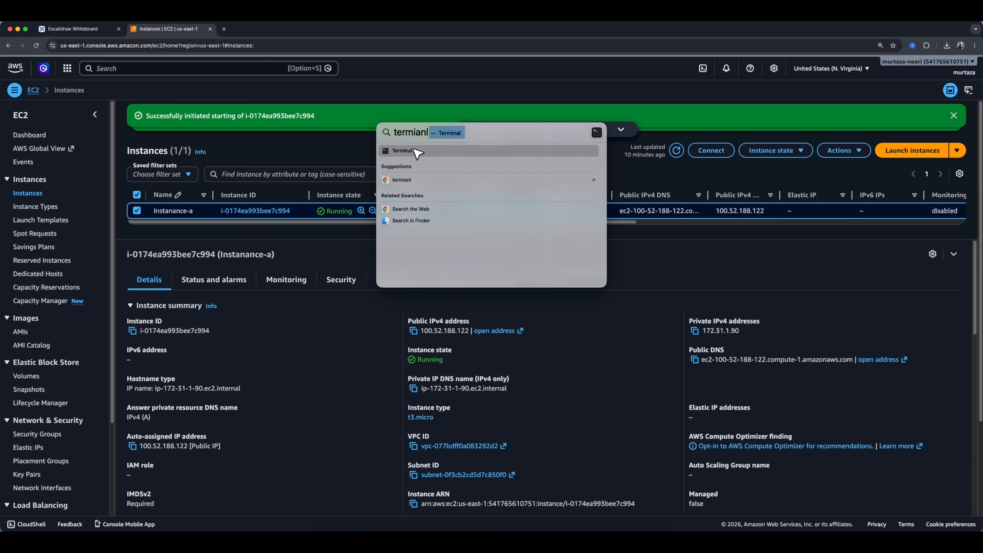
pyautogui.press('Return')
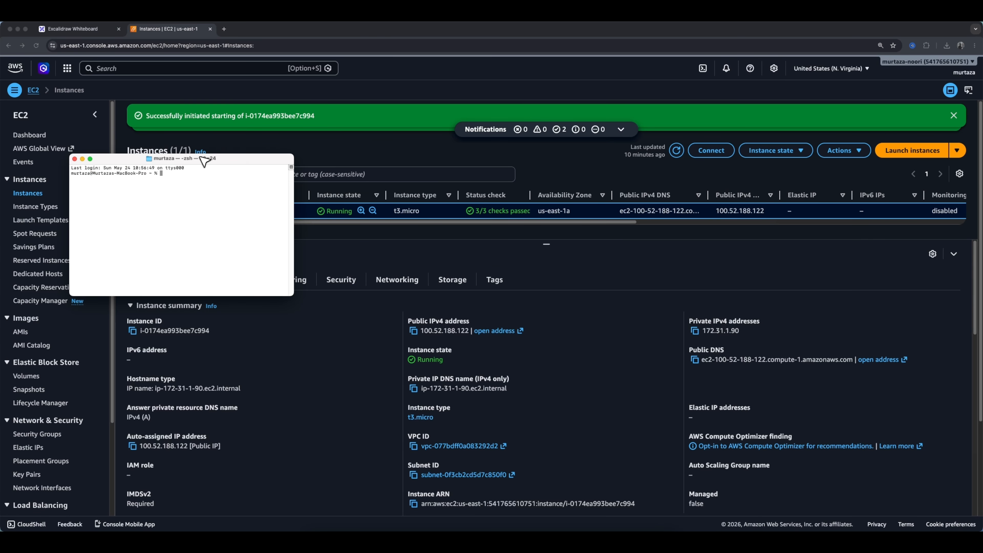
pyautogui.moveTo(202, 157); pyautogui.dragTo(270, 205)
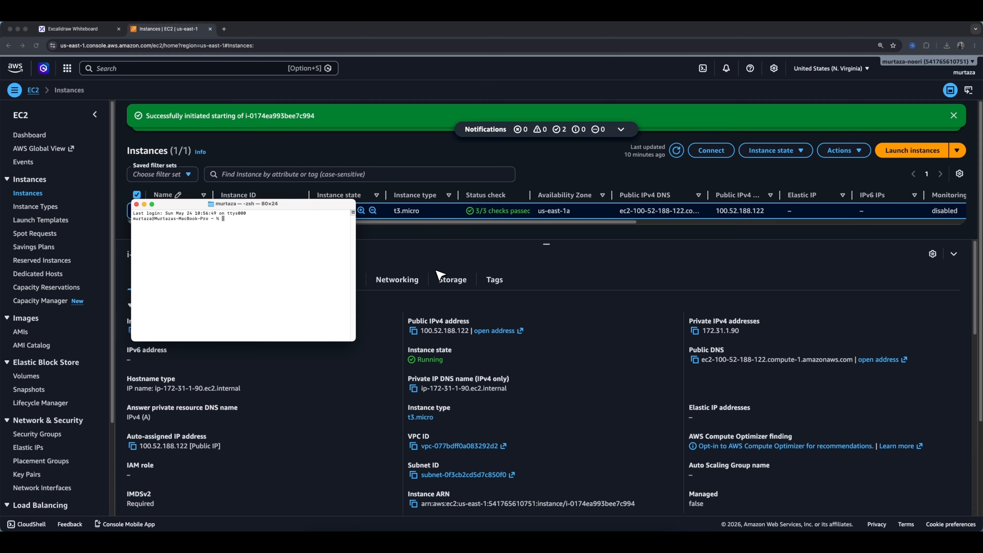
pyautogui.write('cd Downloads')
pyautogui.press('Return')
# SSH into the instance at its new public IP 100.52.188.122 with dfor_youtube.pem and accept the host key.
pyautogui.write('ssh -i dfor_youtube.pem ec2-user@32.195.72.236')
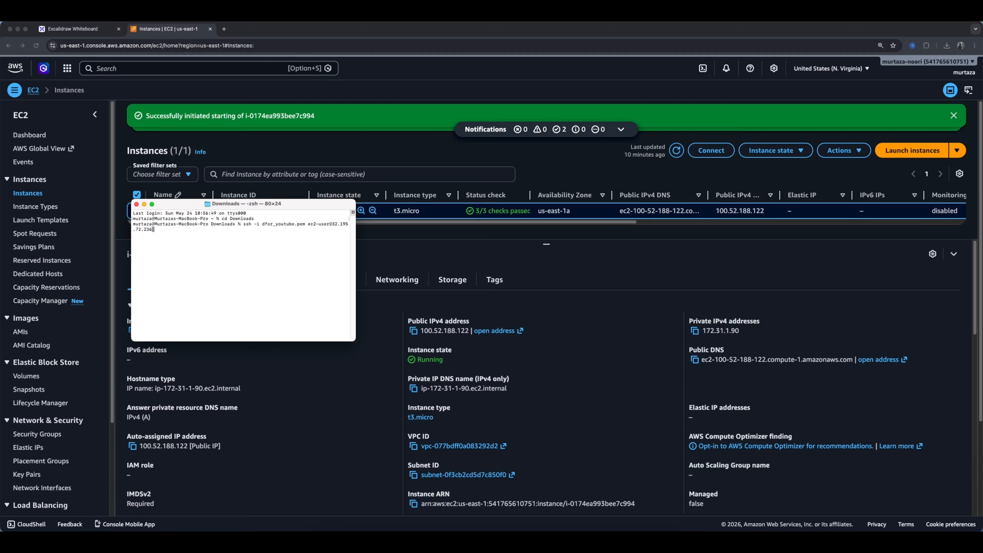
pyautogui.press('BackSpace')
pyautogui.press('BackSpace')
pyautogui.press('BackSpace')
pyautogui.press('BackSpace')
pyautogui.moveTo(273, 204); pyautogui.dragTo(278, 226)
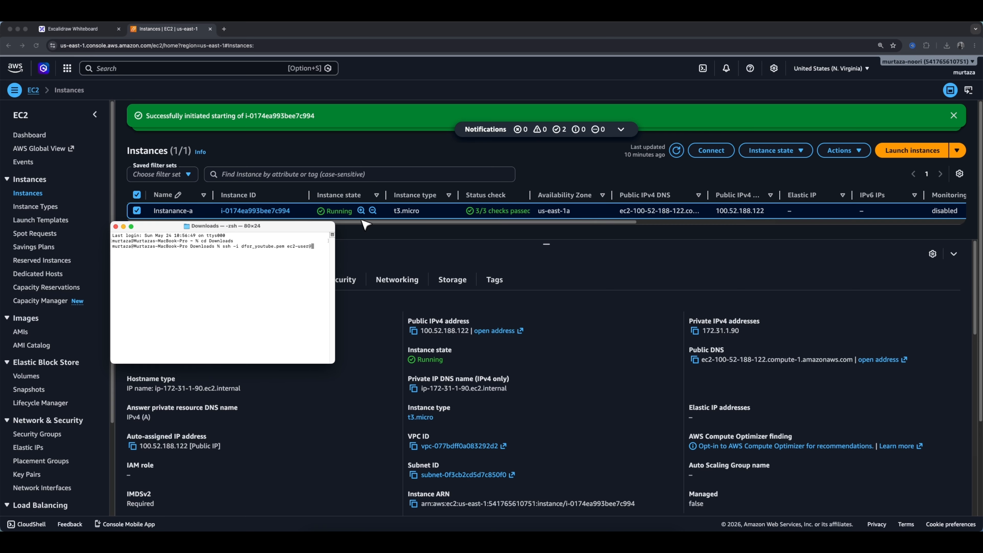
pyautogui.write('100.52.188.122')
pyautogui.press('Return')
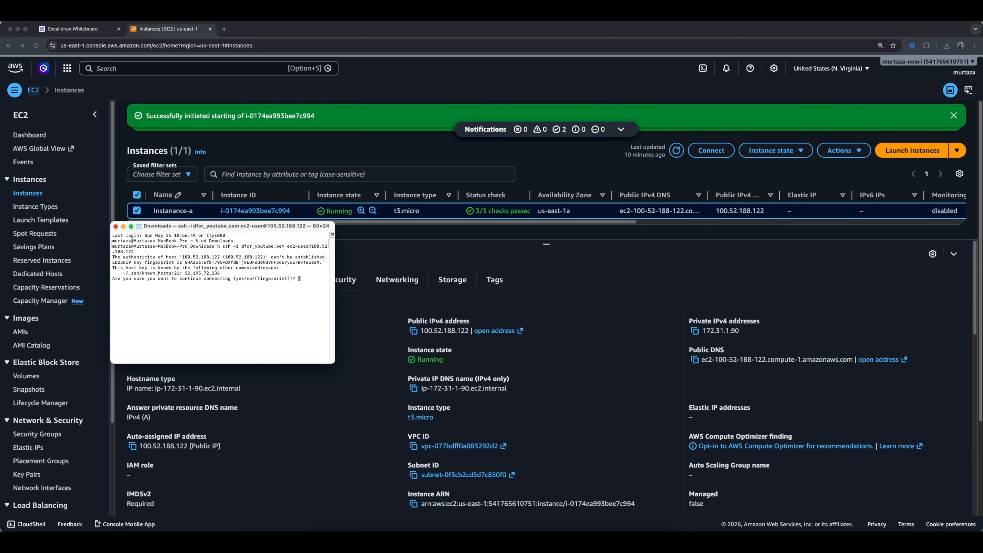
pyautogui.write('yes')
pyautogui.press('Return')
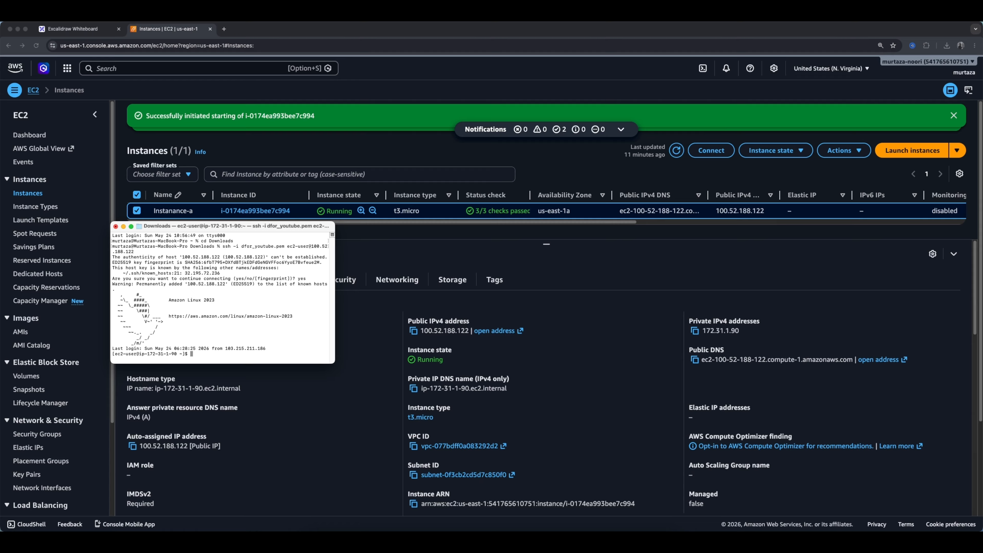
# Run whoami on the instance to check the logged-in user.
pyautogui.write('whomai')
pyautogui.press('Return')
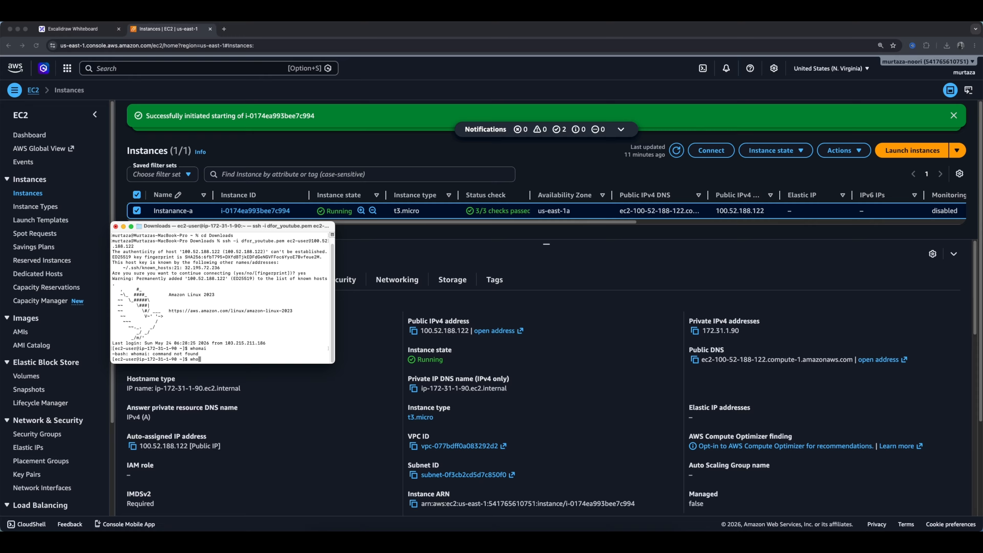
pyautogui.press('Return')
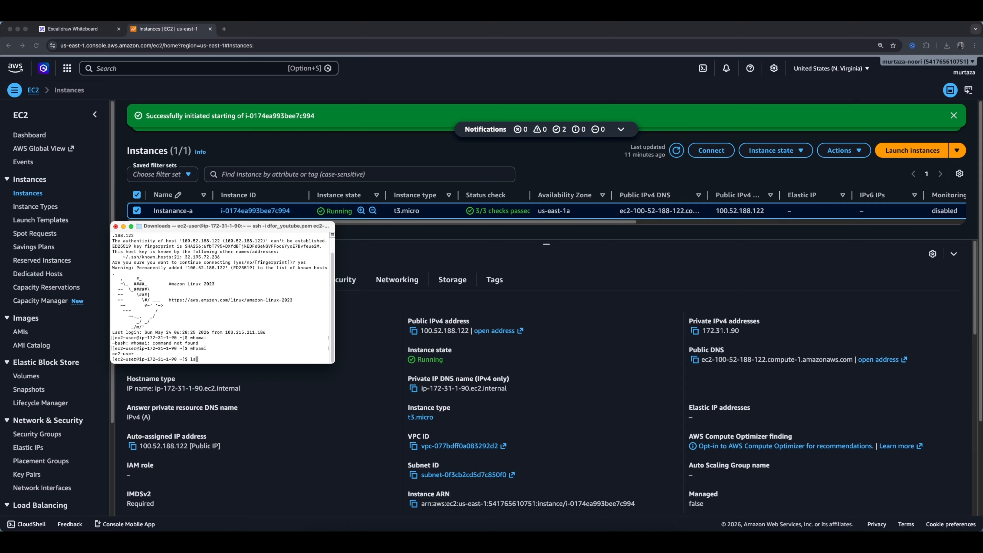
# List the home directory files and display the contents of notes.txt.
pyautogui.press('Return')
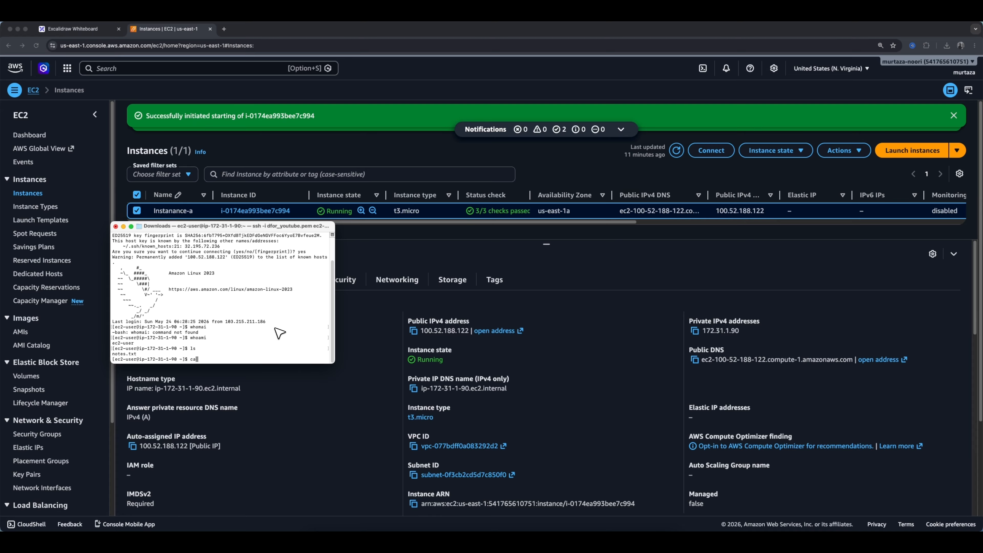
pyautogui.write('cat notes.txt')
pyautogui.press('Return')
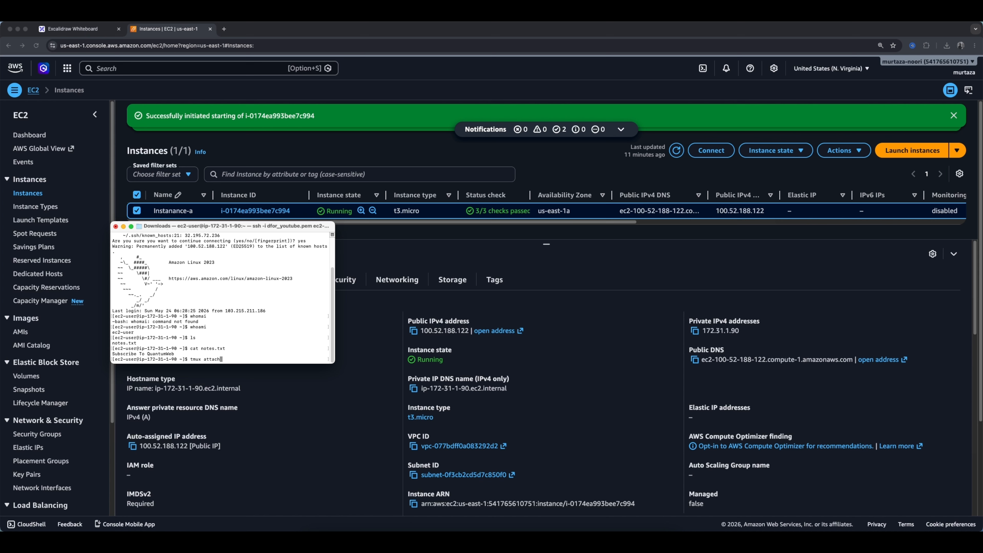
# Reattach to the tmux session to check the running watch date, then detach again.
pyautogui.press('Return')
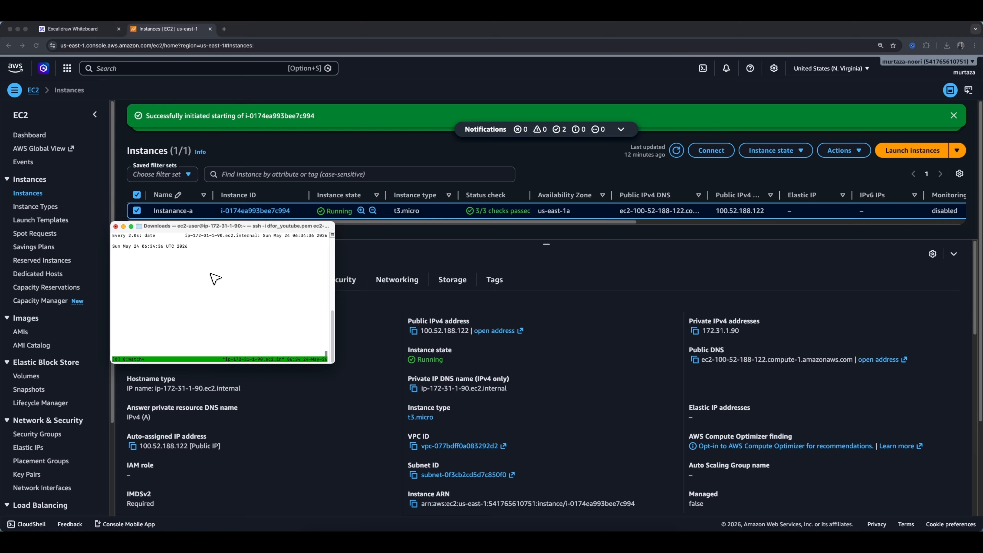
pyautogui.hotkey('ctrl', 'b')
pyautogui.press('d')
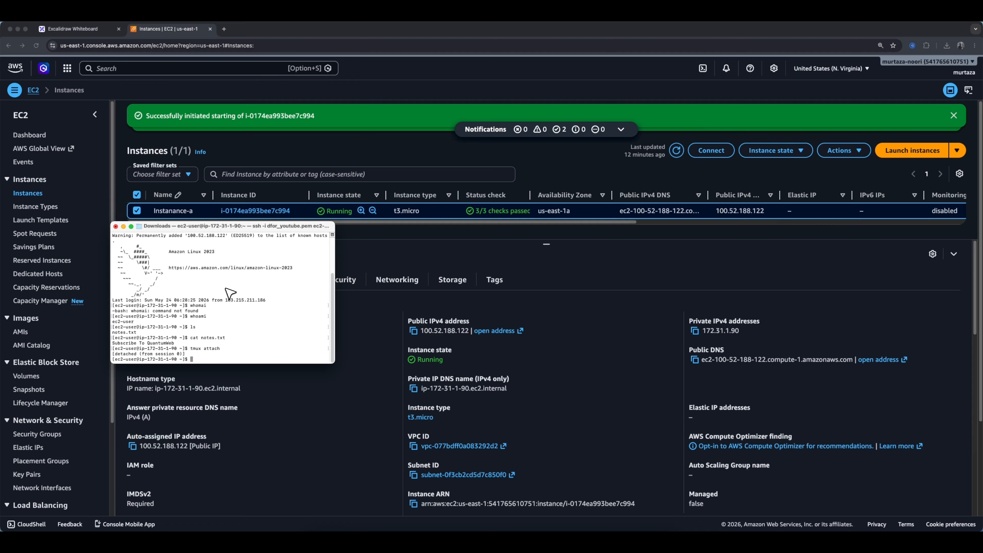
# Ping 8.8.8.8 to test network connectivity, then stop the ping.
pyautogui.write('pi')
pyautogui.write('ng 8.8.8.8')
pyautogui.press('Return')
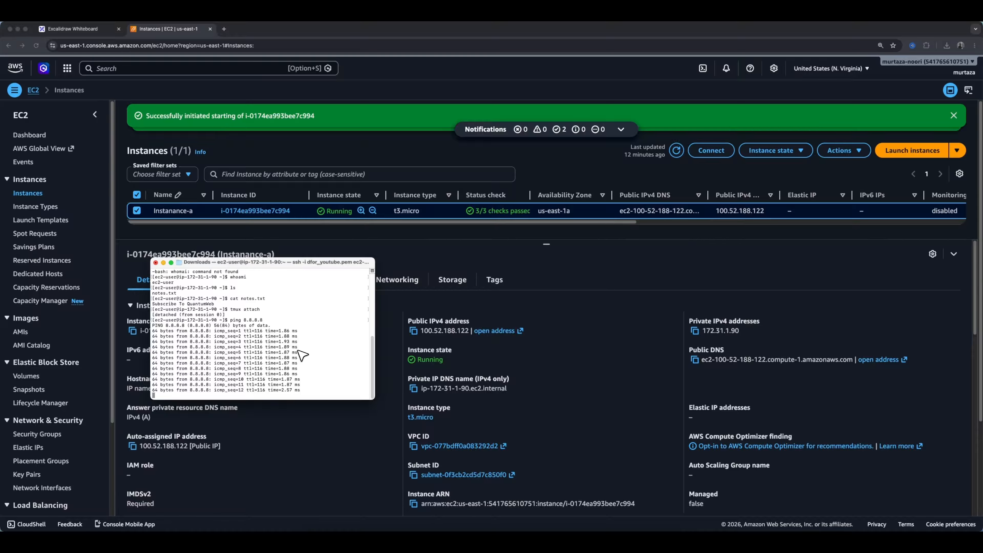
pyautogui.scroll(6, 301, 354)
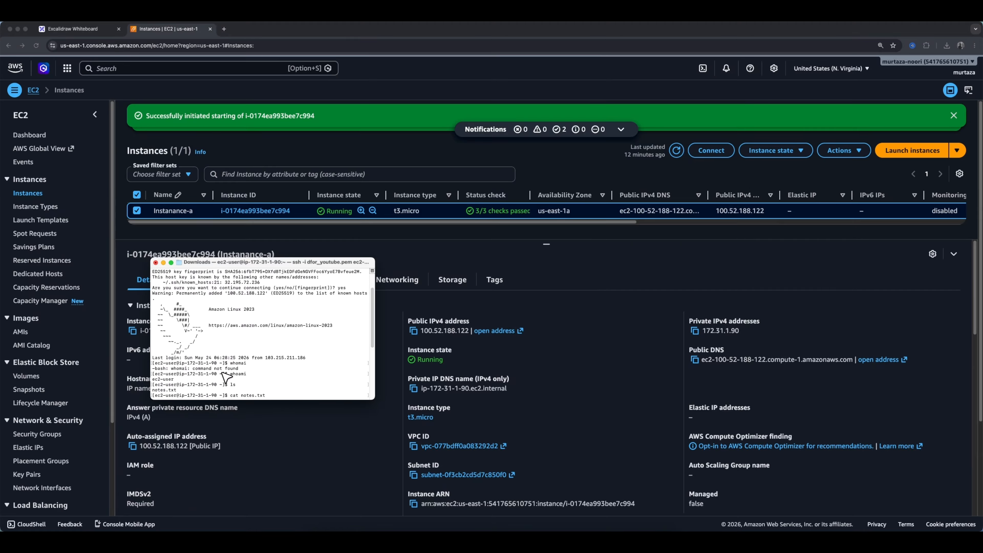
pyautogui.scroll(-3, 192, 392)
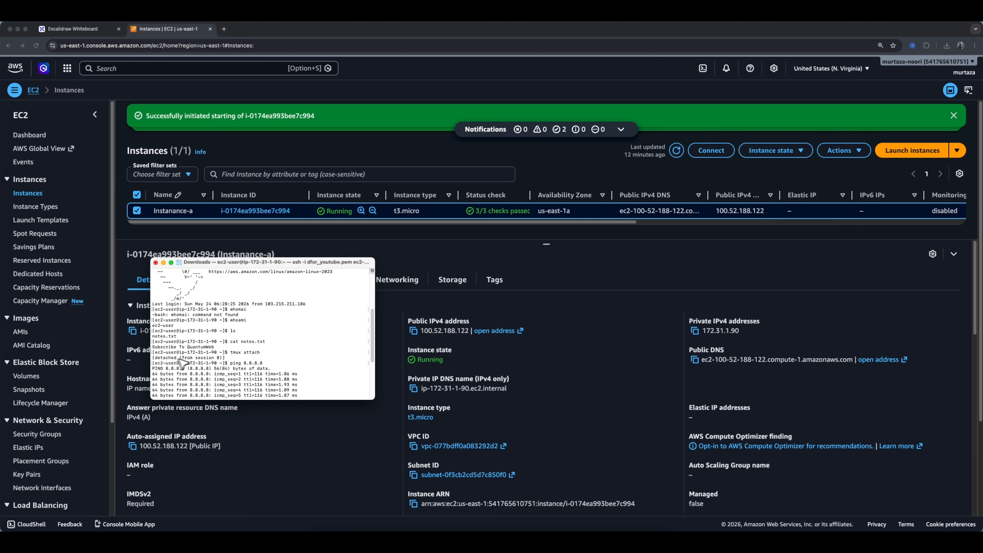
pyautogui.scroll(-3, 205, 362)
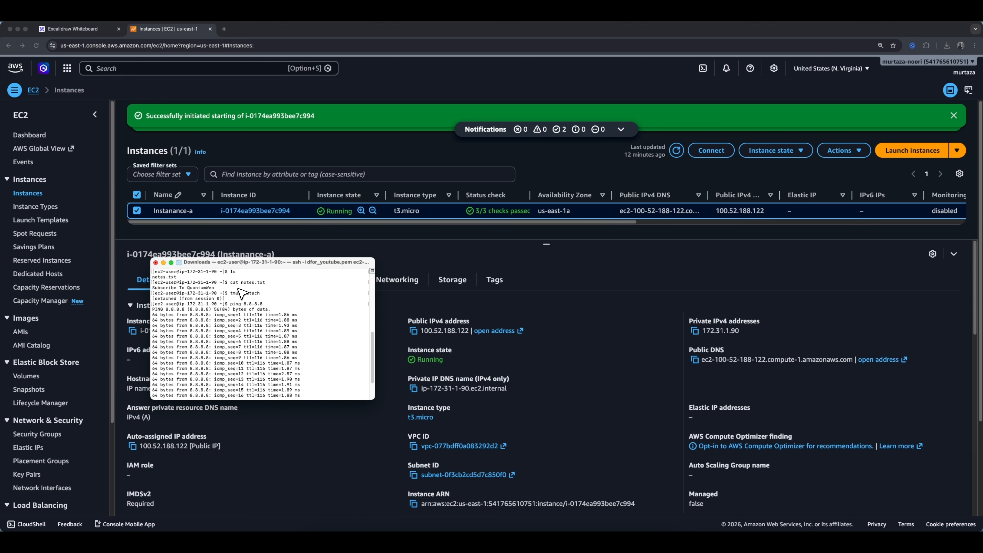
pyautogui.scroll(-2, 252, 356)
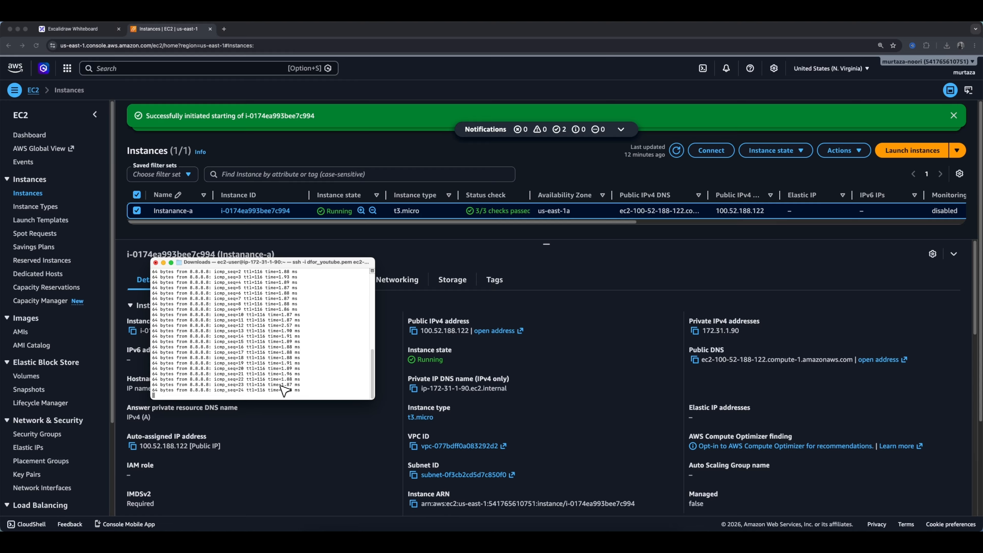
pyautogui.hotkey('ctrl', 'x')
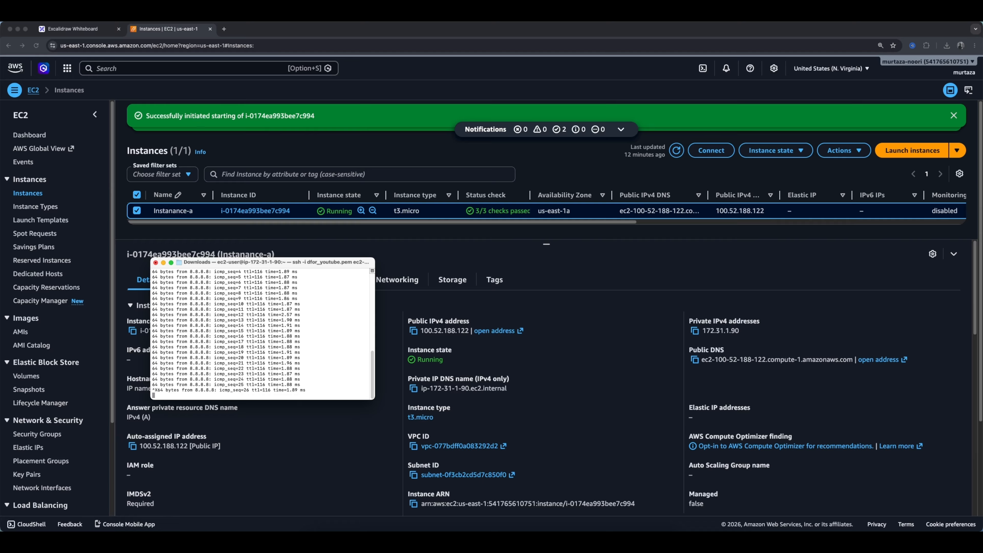
pyautogui.moveTo(290, 262); pyautogui.dragTo(268, 245)
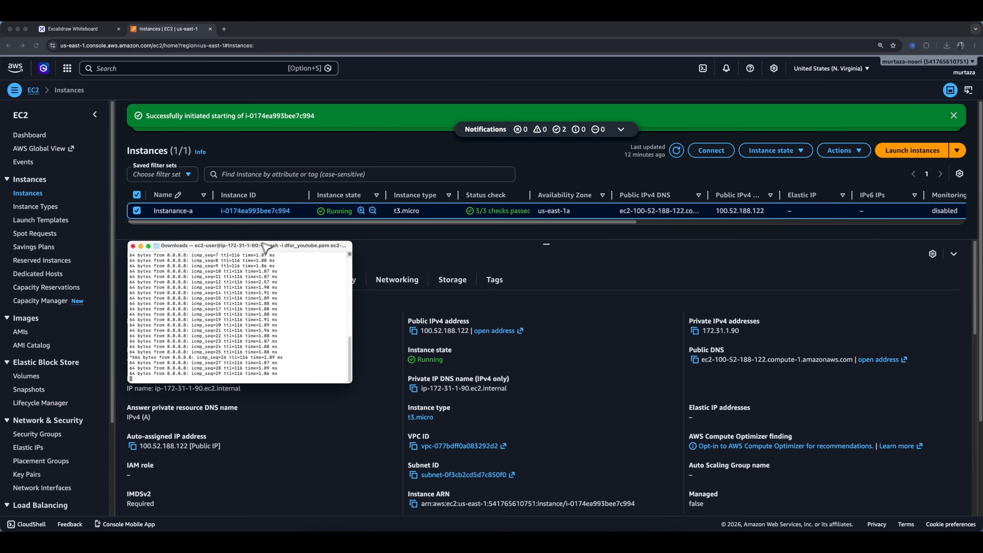